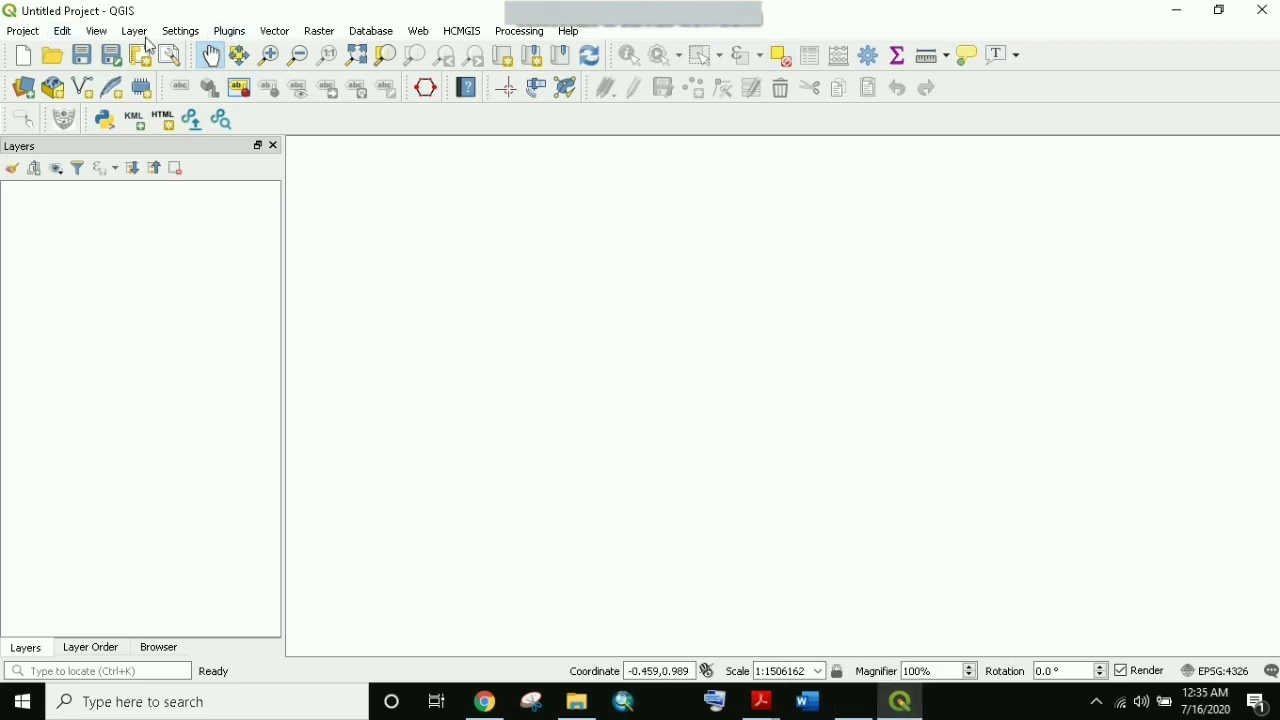
Search the plugin manager for "rs&" and display the details of the RS&GIS plugin.
click(231, 32)
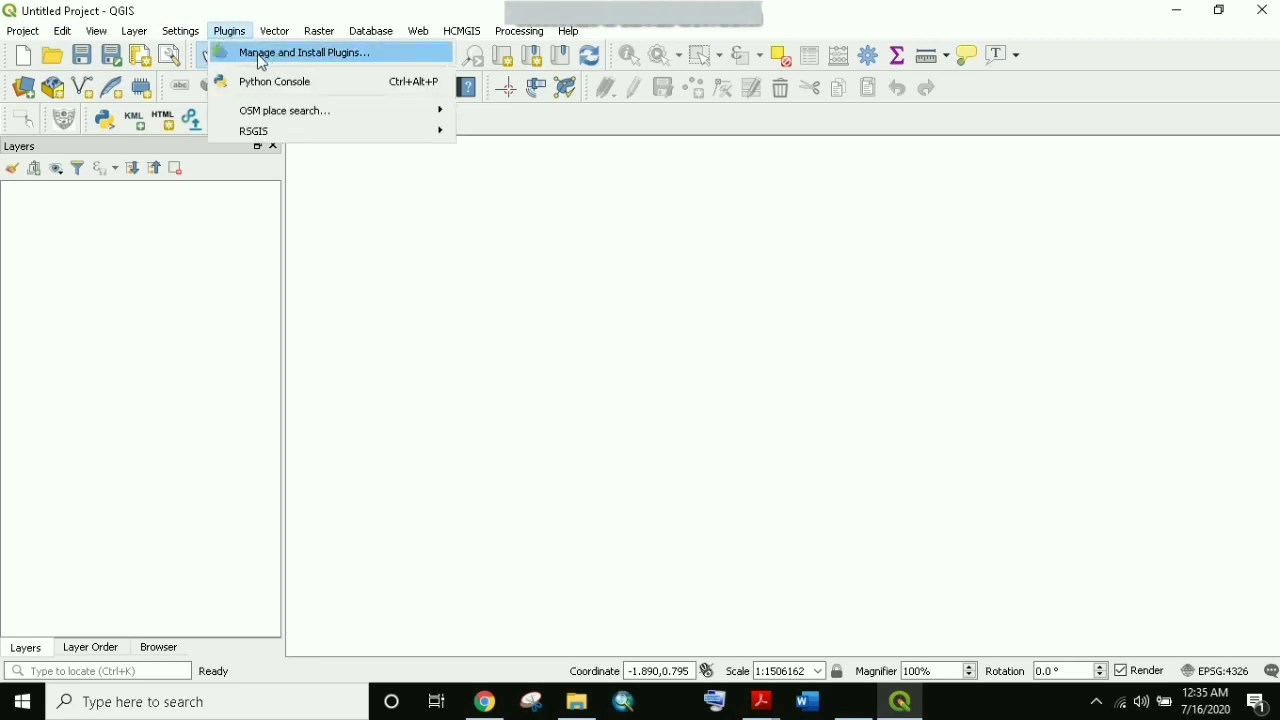
click(342, 62)
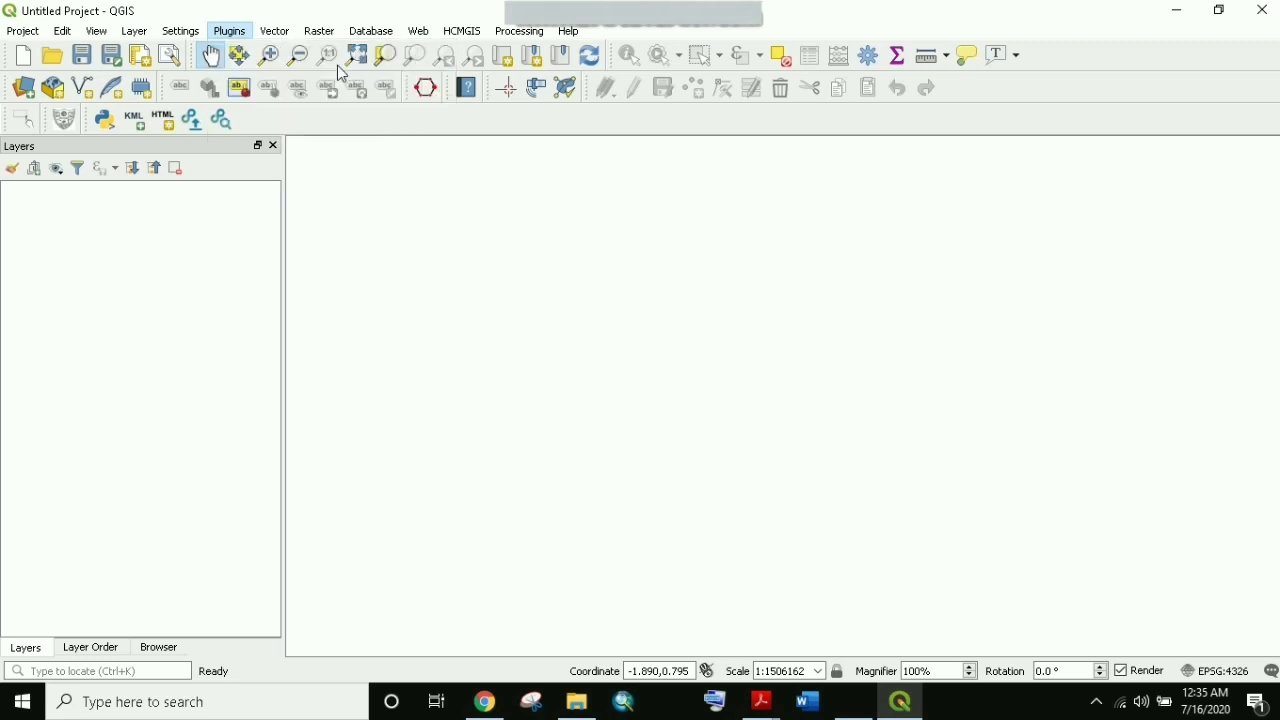
click(552, 146)
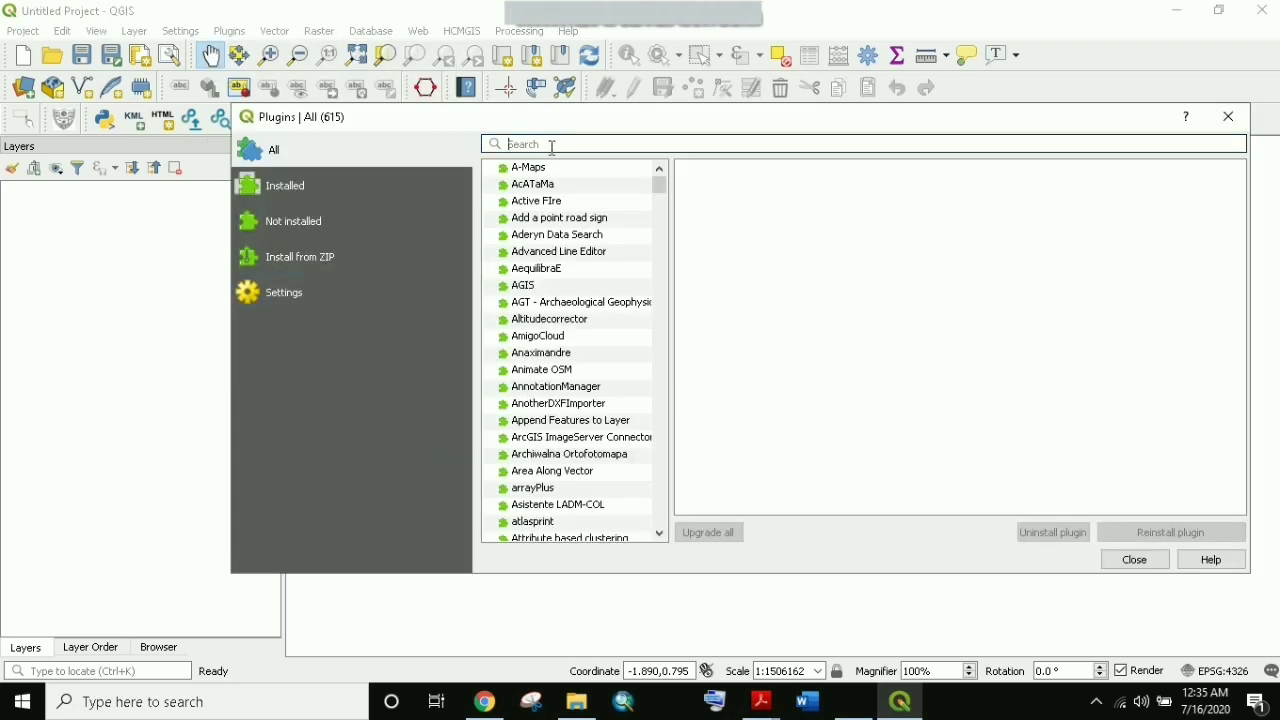
text(rs)
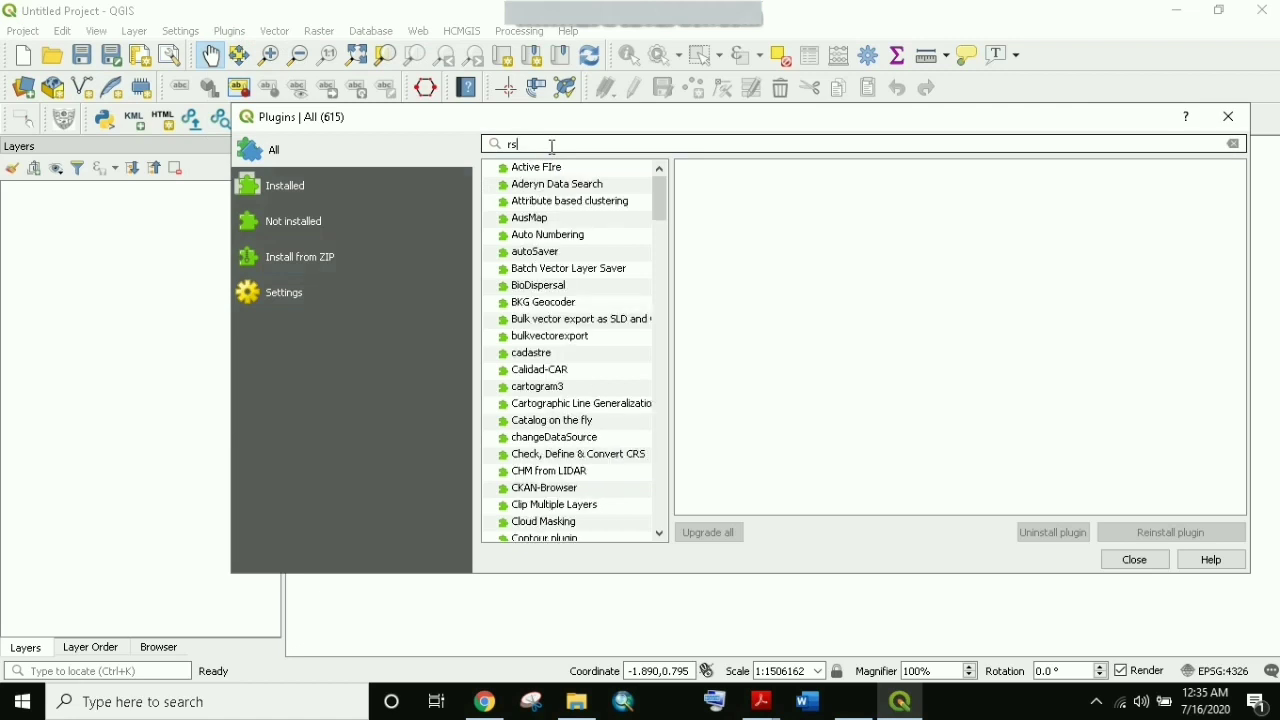
text(&)
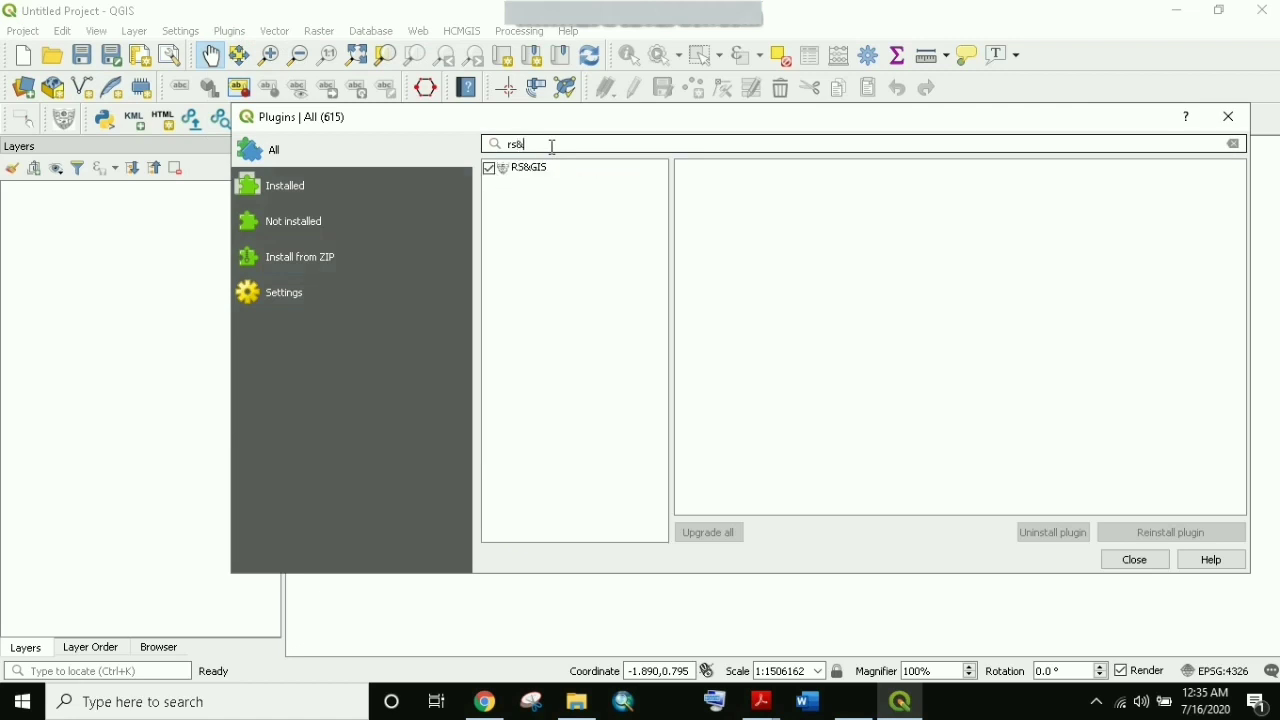
click(548, 170)
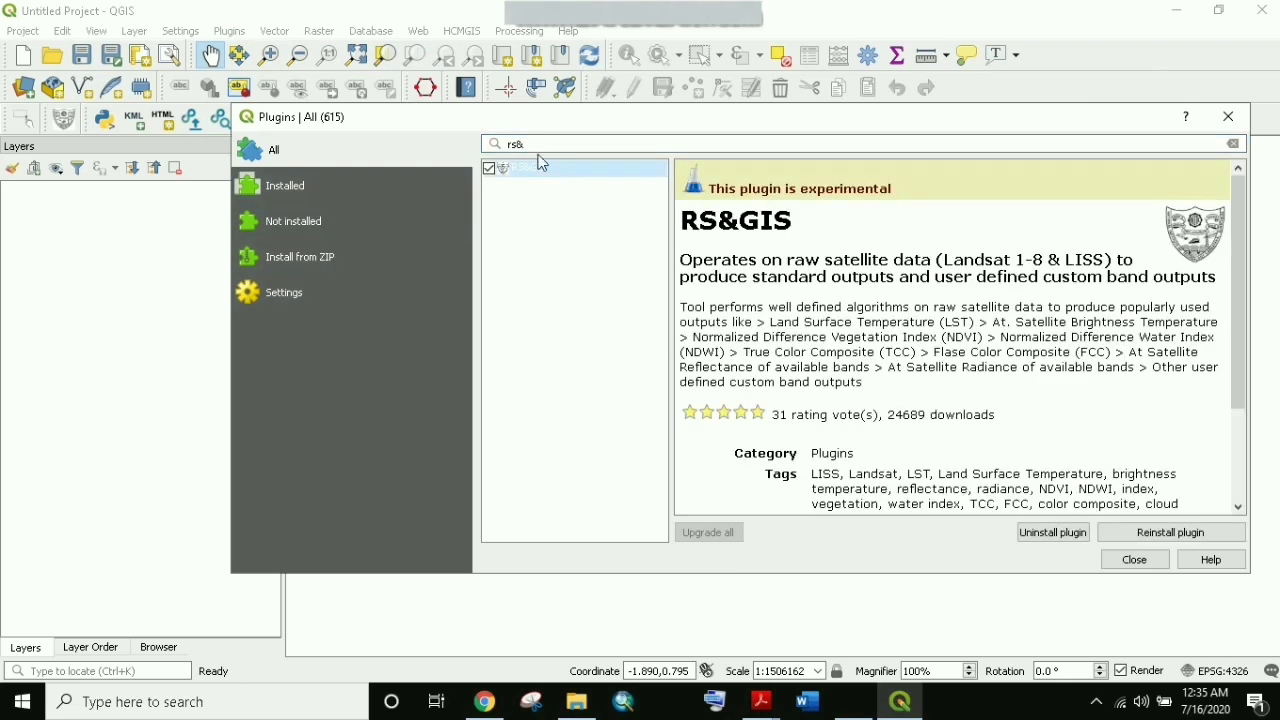
Enlarge the plugin manager window, read through the full RS&GIS description, and close the plugin manager.
drag(528, 124, 378, 107)
drag(571, 558, 751, 620)
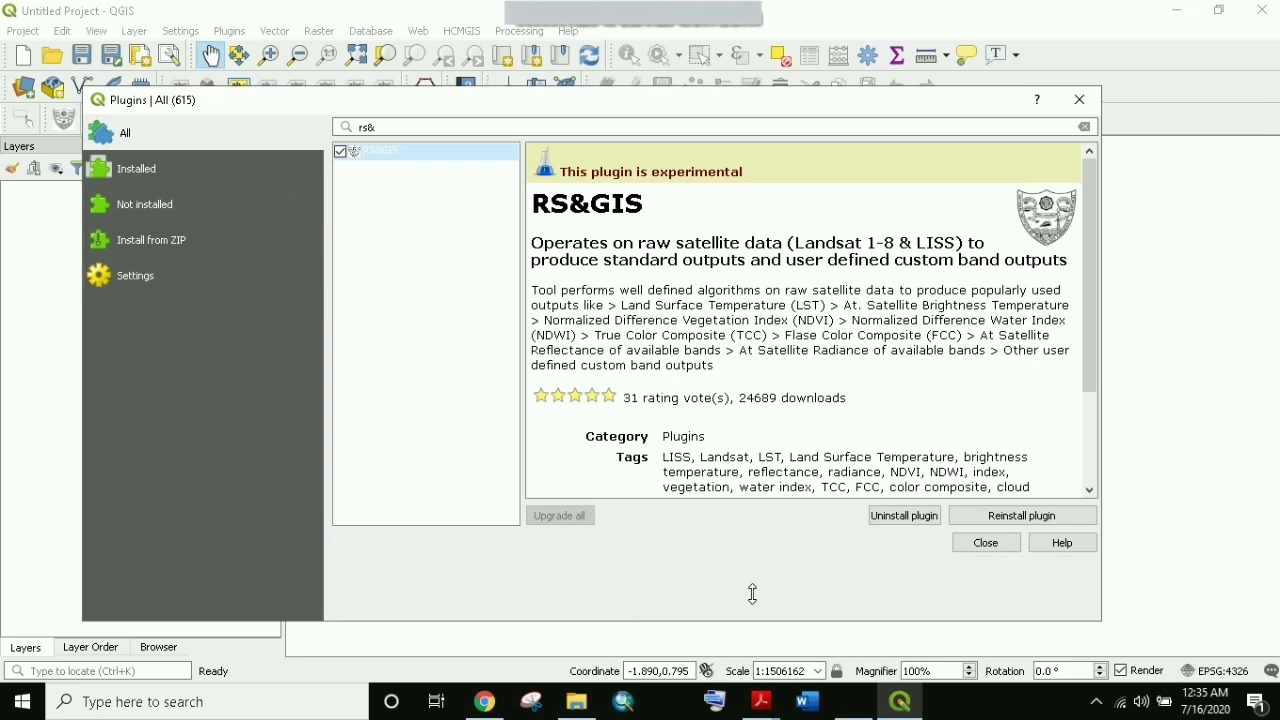
drag(1105, 397, 1183, 378)
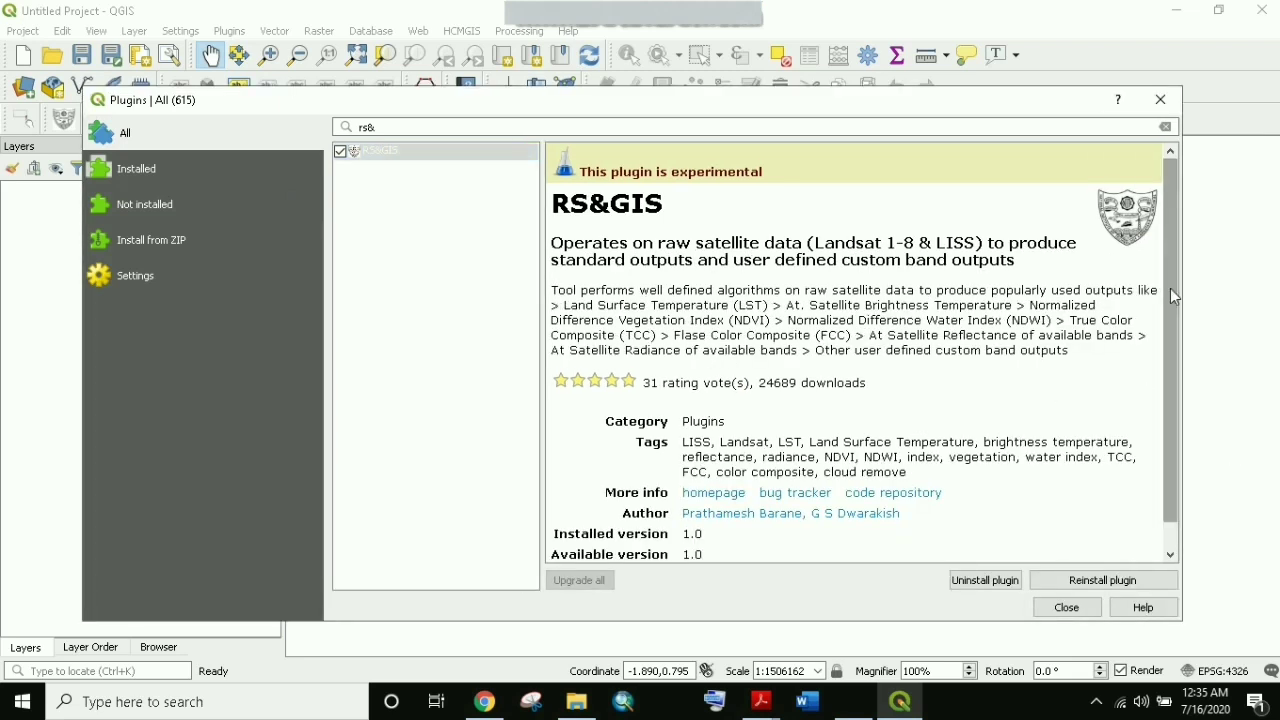
drag(1171, 288, 1185, 398)
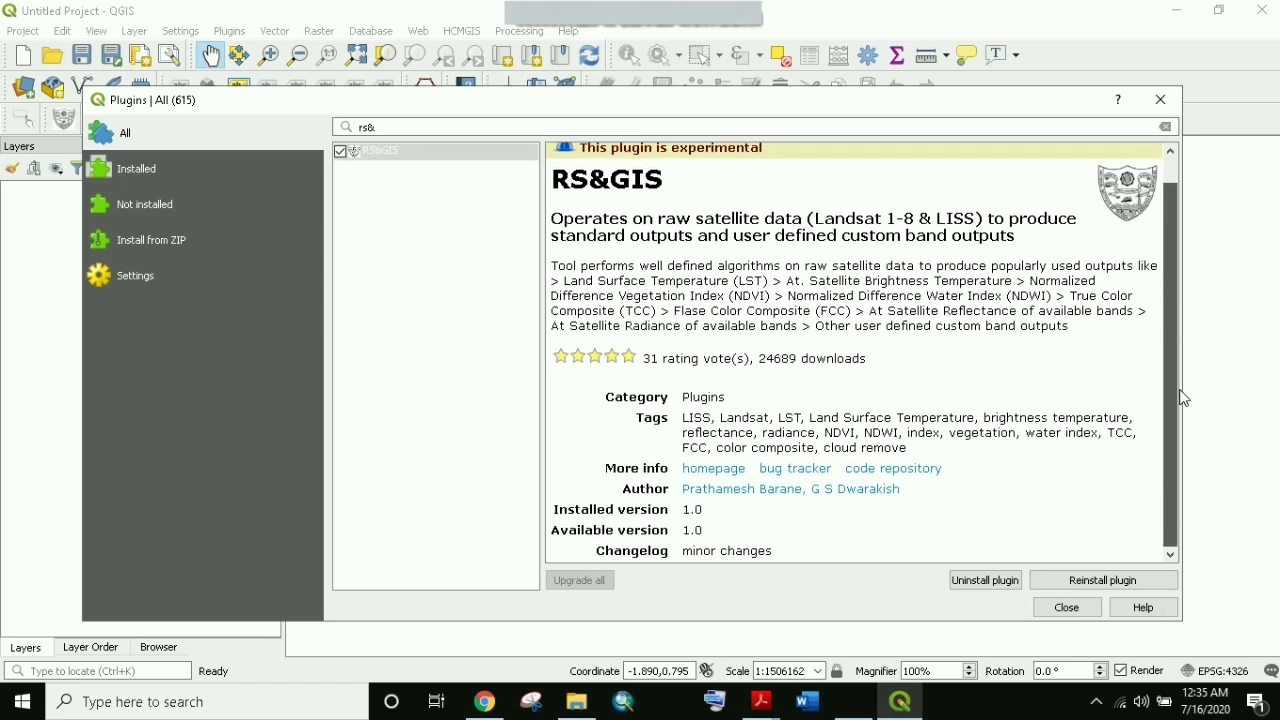
drag(543, 270, 414, 286)
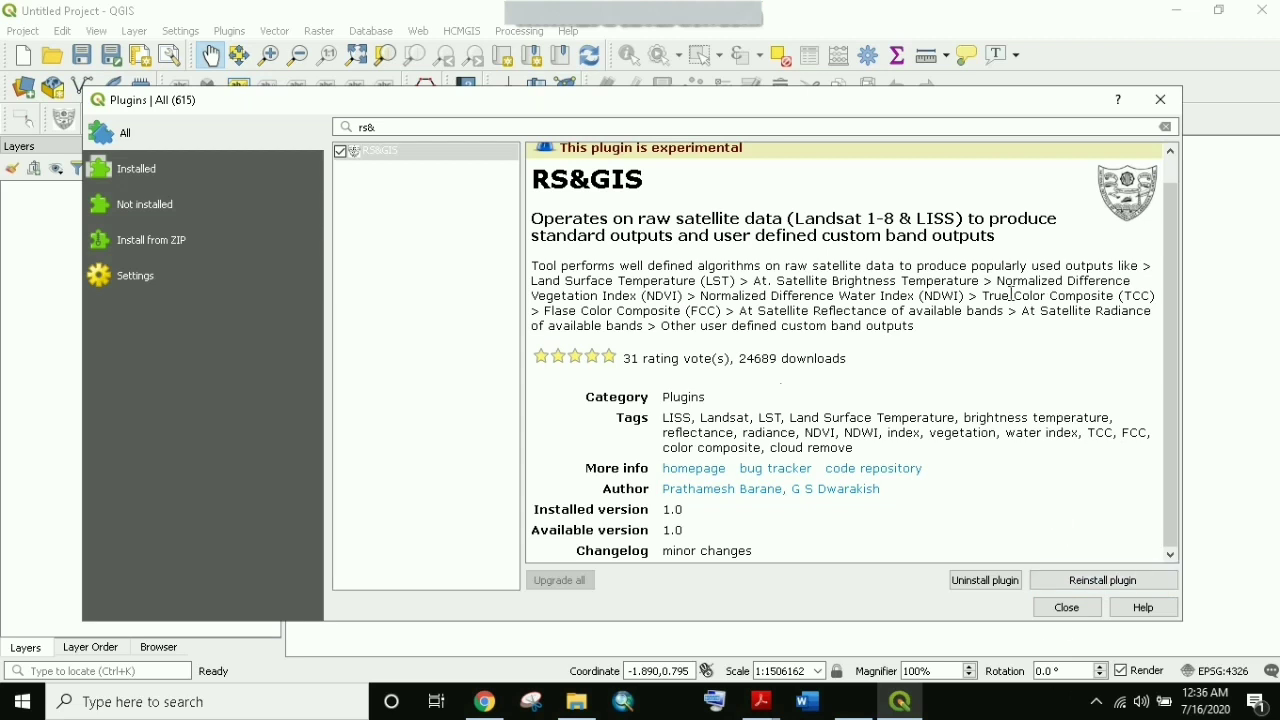
click(1068, 608)
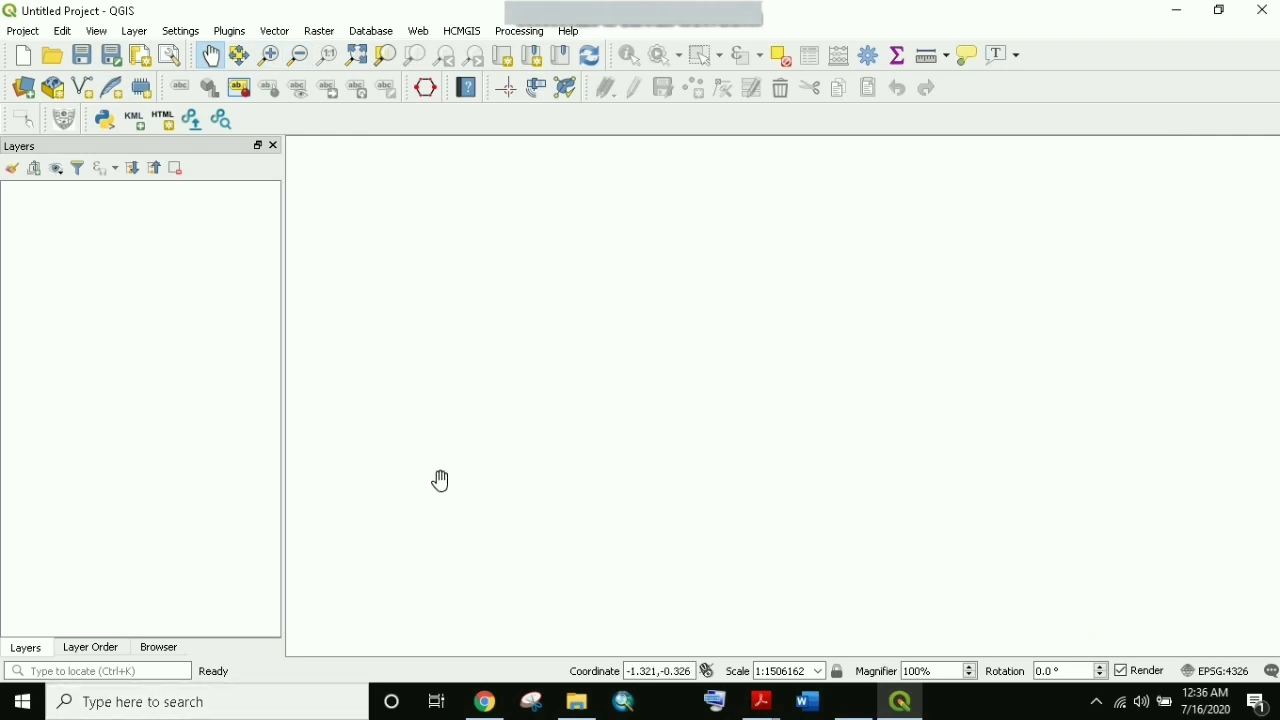
Open the RS&GIS plugin's processing window and display the available modes of selection for the raw data input.
click(62, 122)
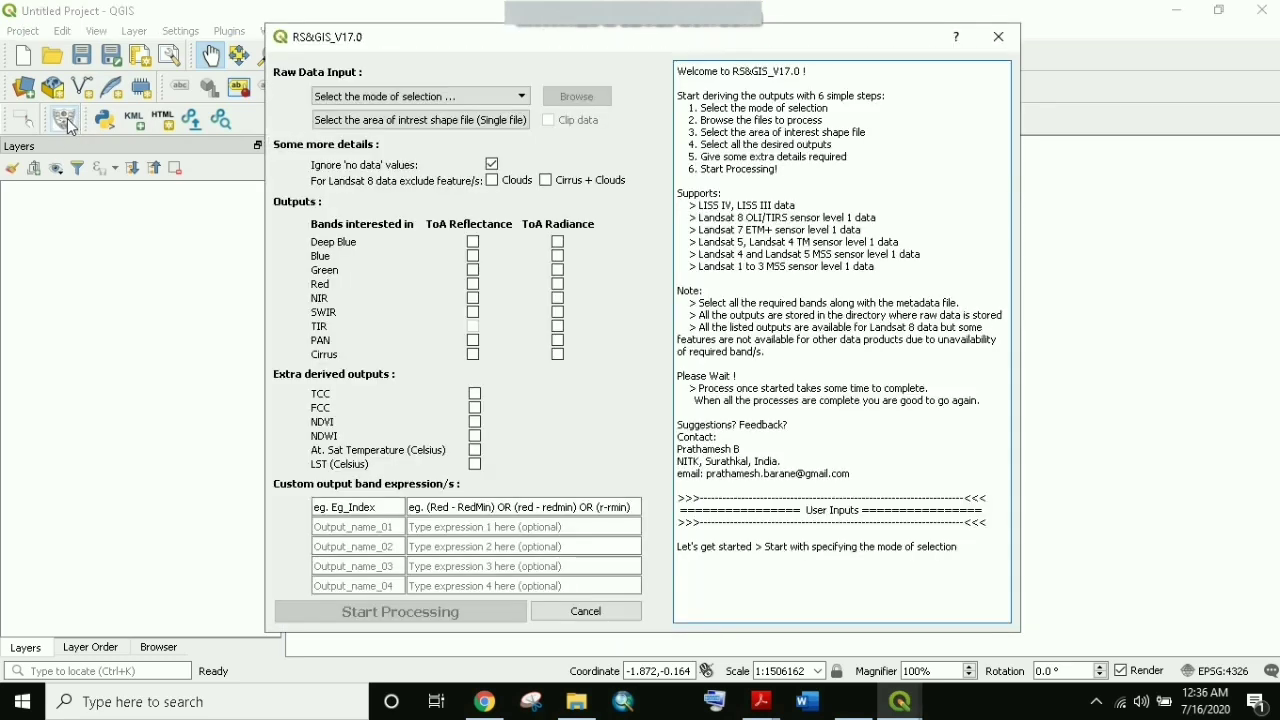
drag(457, 48, 397, 75)
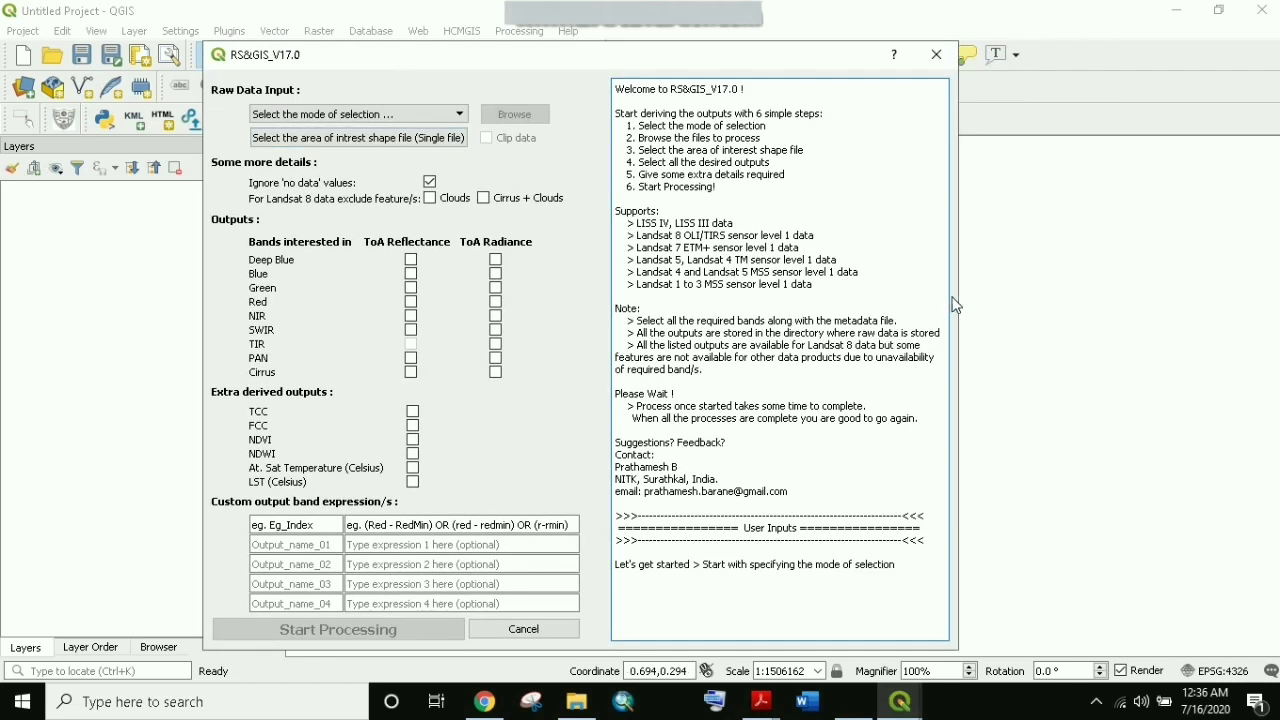
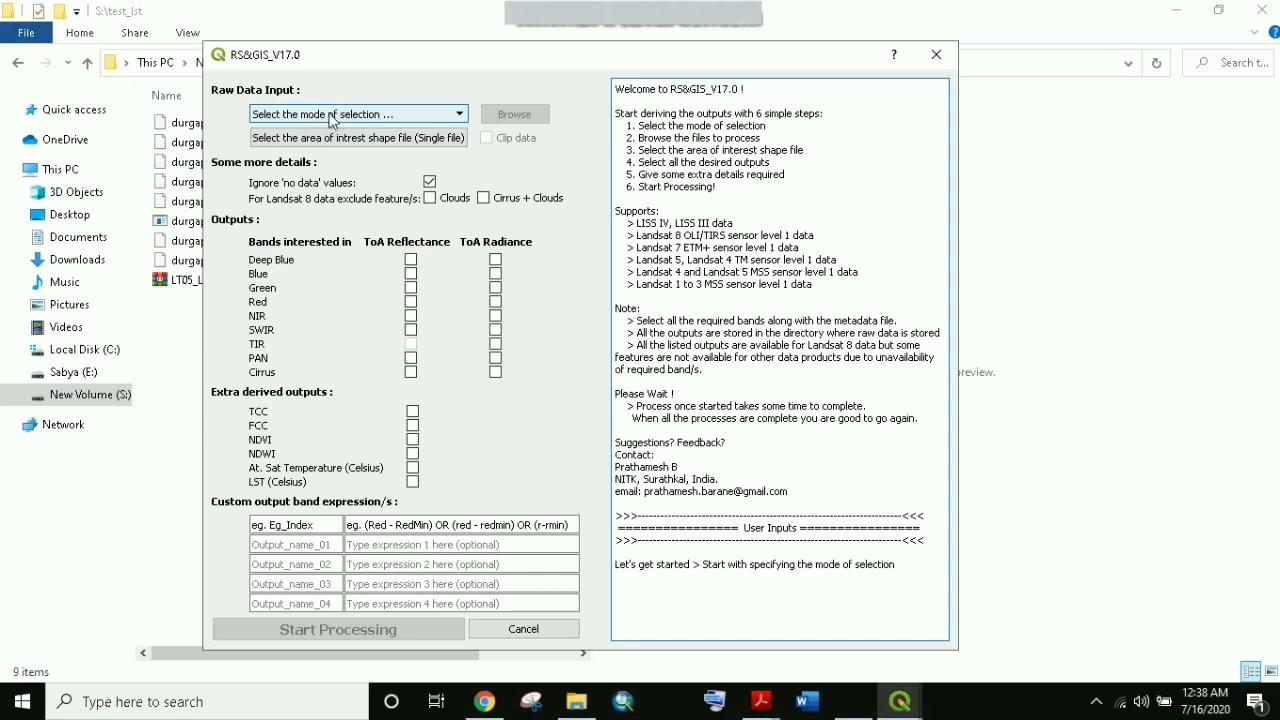
click(335, 120)
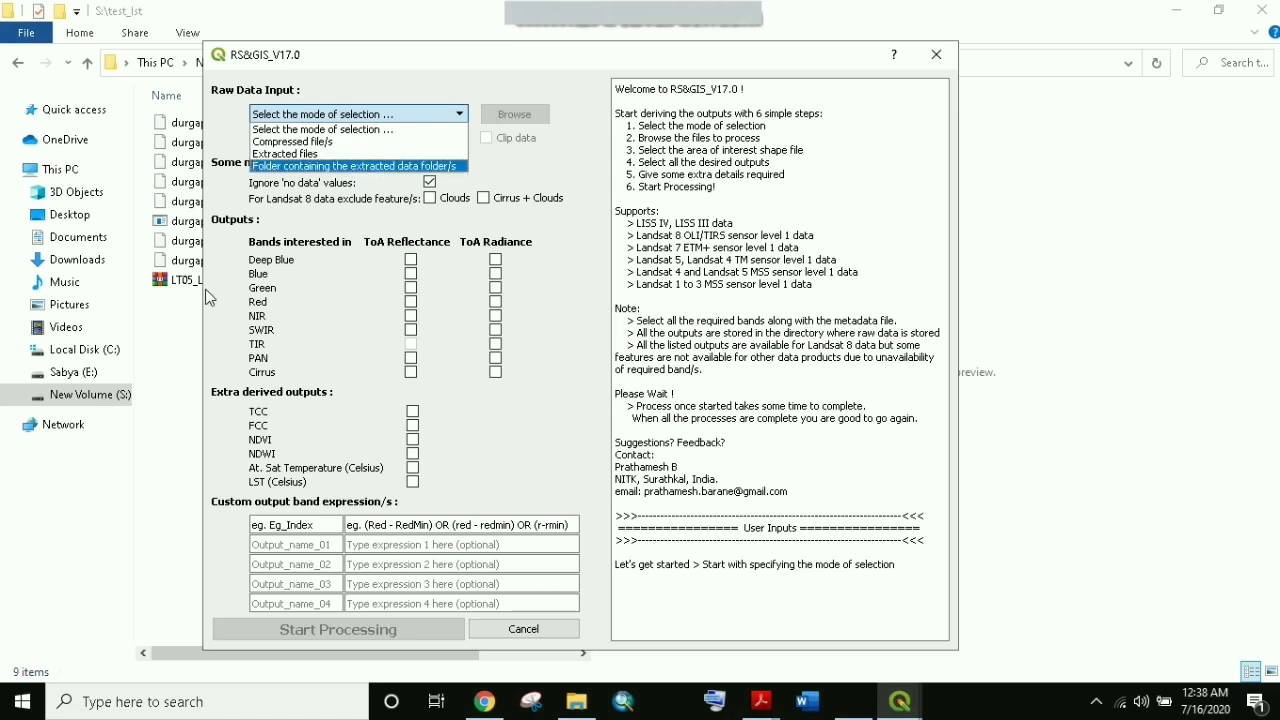
Check the file type of the LT05 Landsat archive in the test_lst folder and return to the RS&GIS window.
click(153, 335)
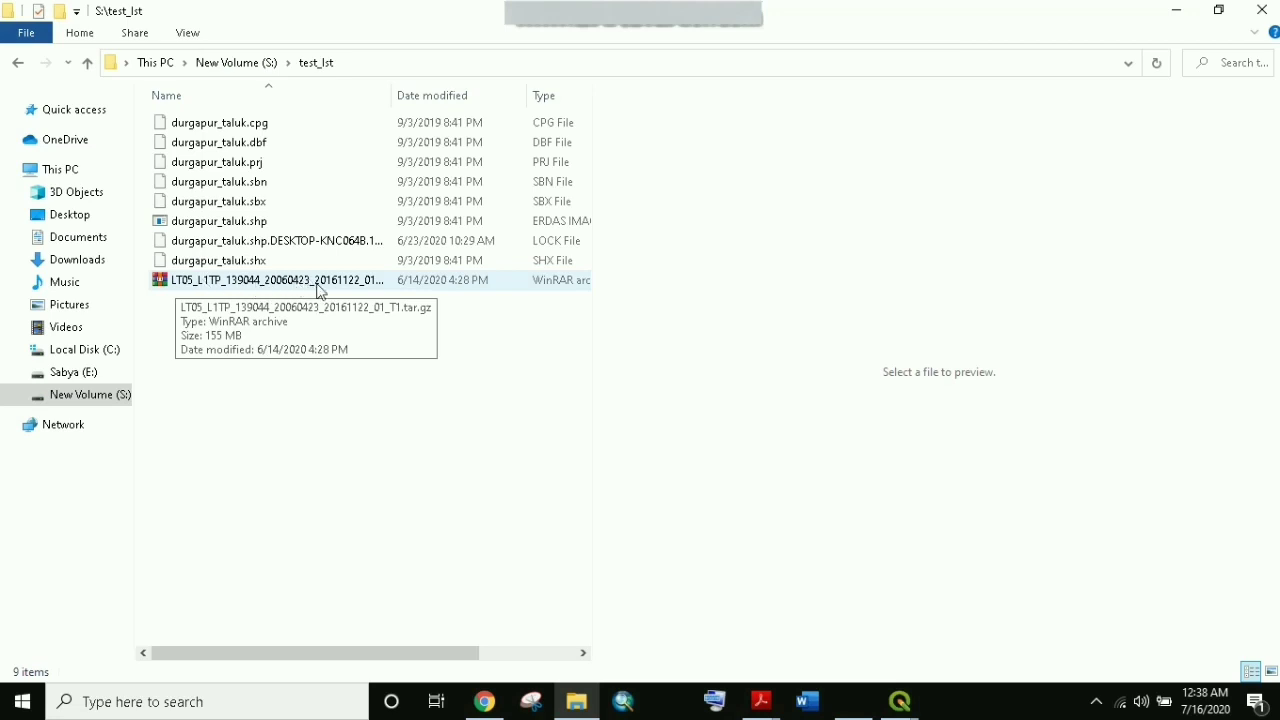
drag(598, 90, 760, 100)
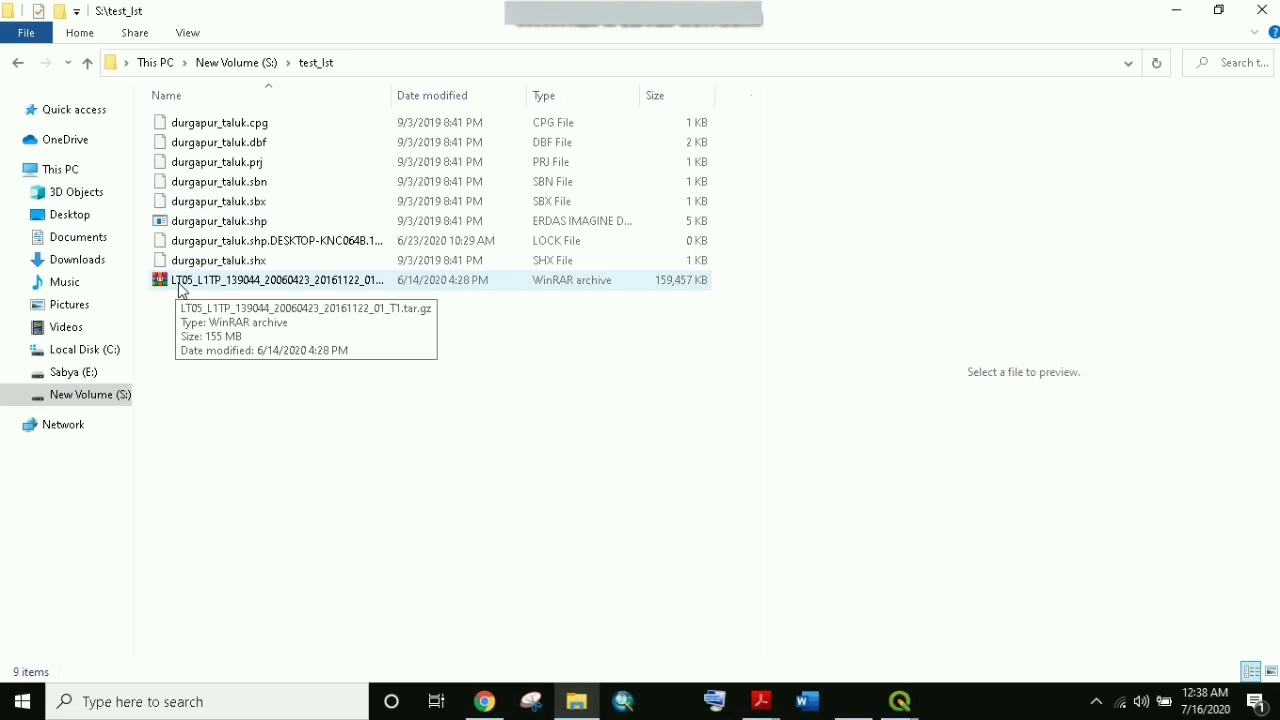
mouse_move(910, 712)
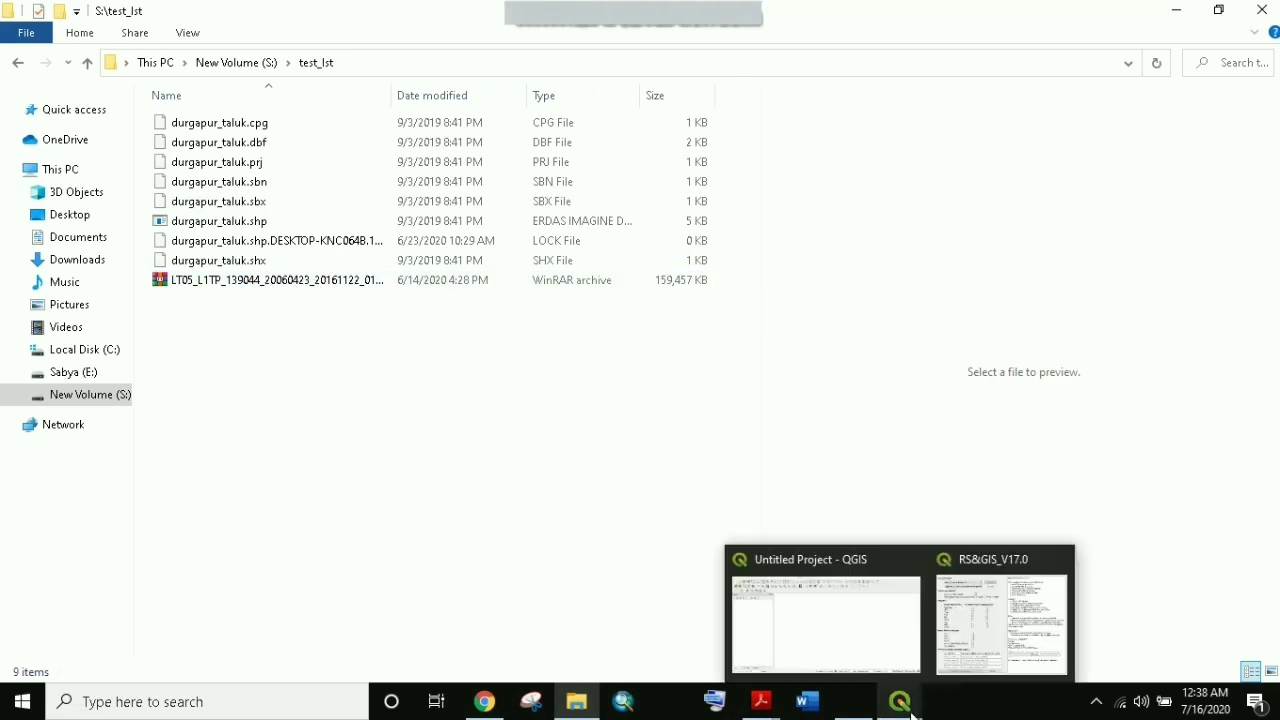
click(973, 627)
Set the raw data mode to Compressed file/s and load LT05_L1TP_139044_20060423_20161122_01_T1.tar.gz from S:\test_lst.
click(352, 116)
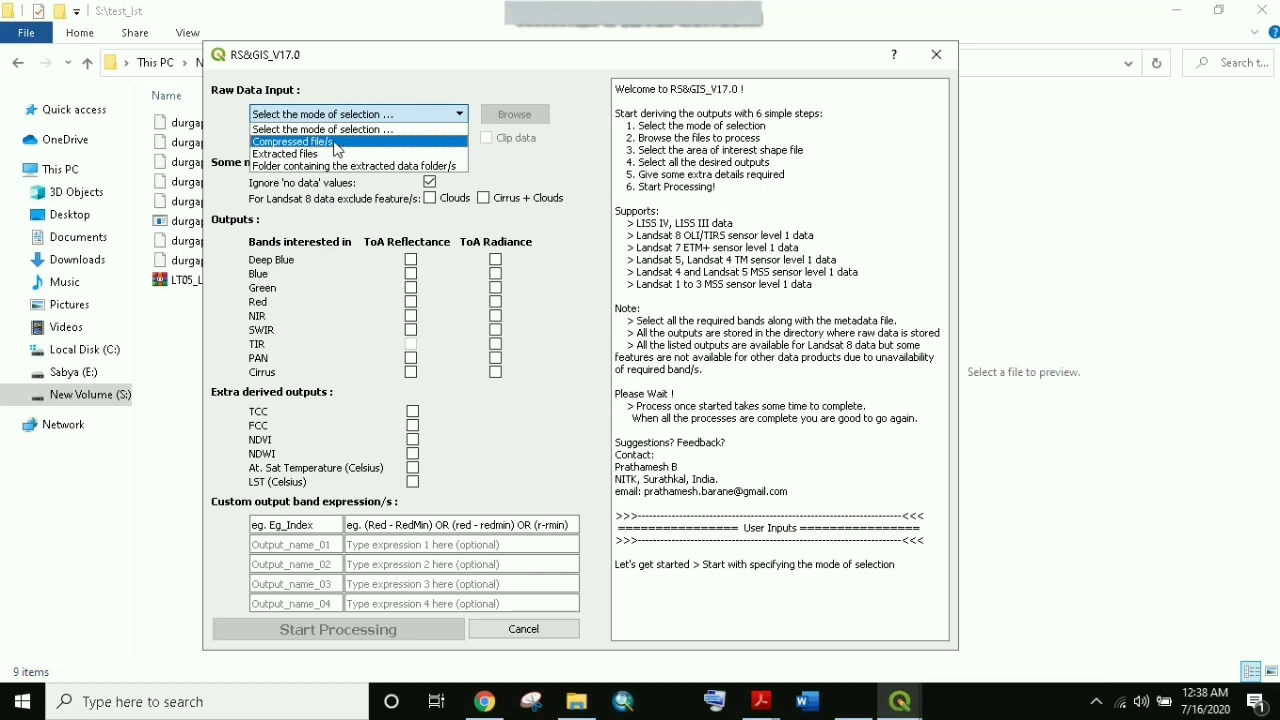
click(336, 145)
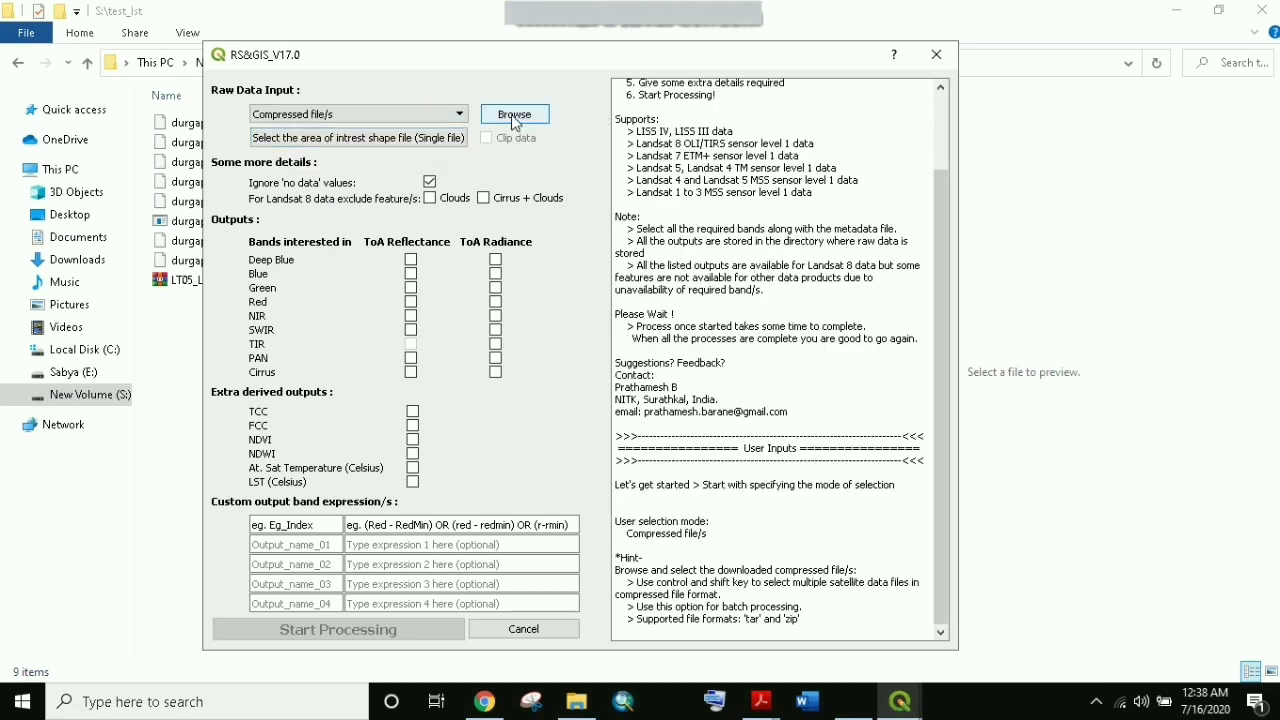
click(514, 120)
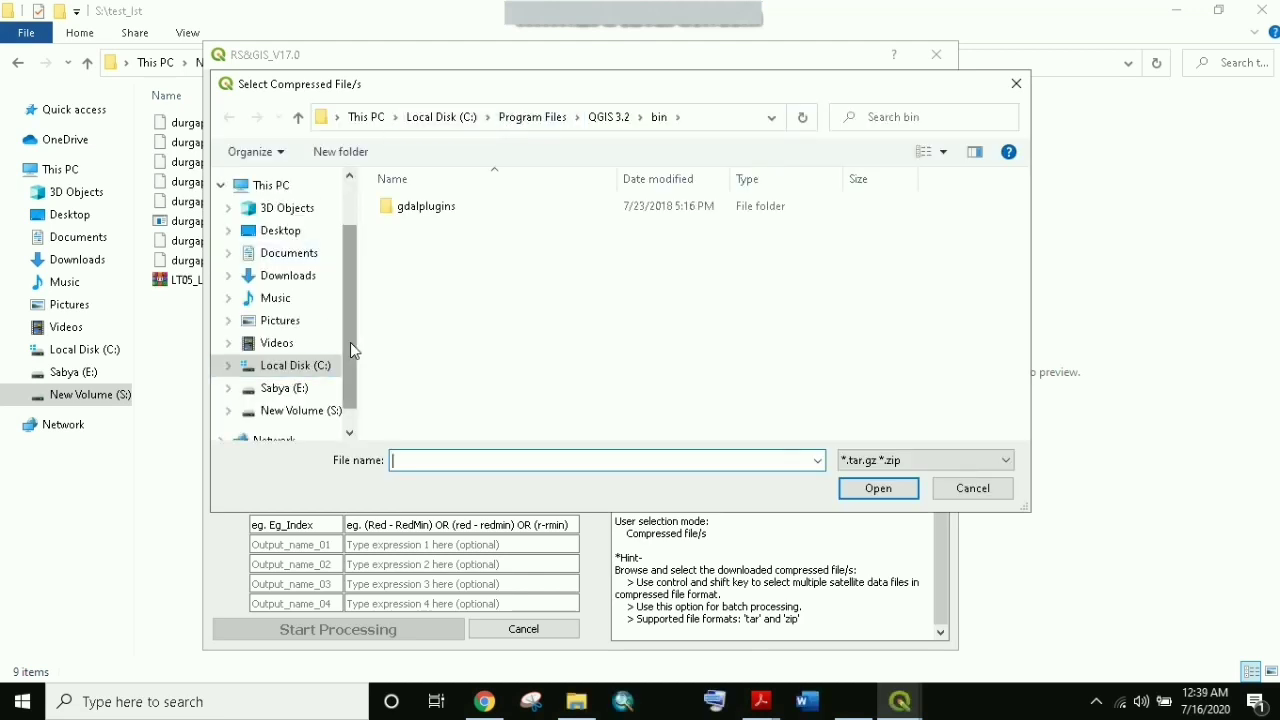
scroll(352, 350, down, 1)
click(318, 385)
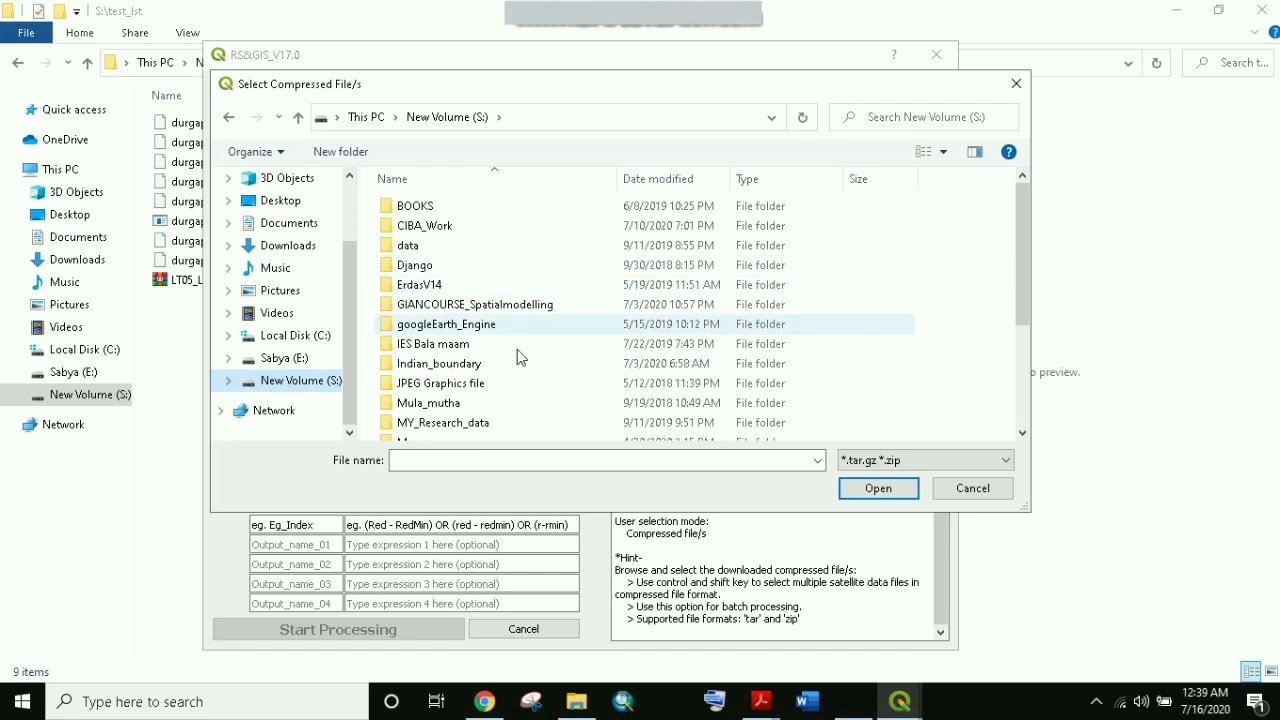
scroll(517, 360, down, 3)
double_click(470, 358)
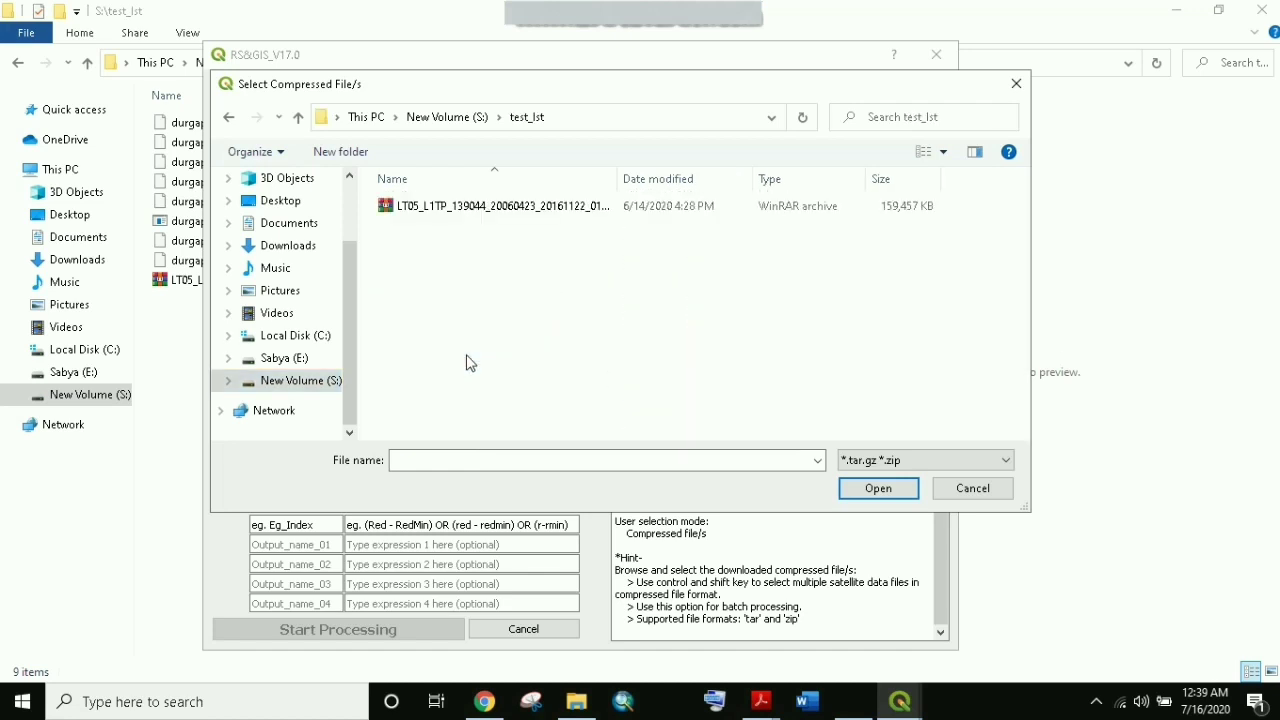
click(451, 213)
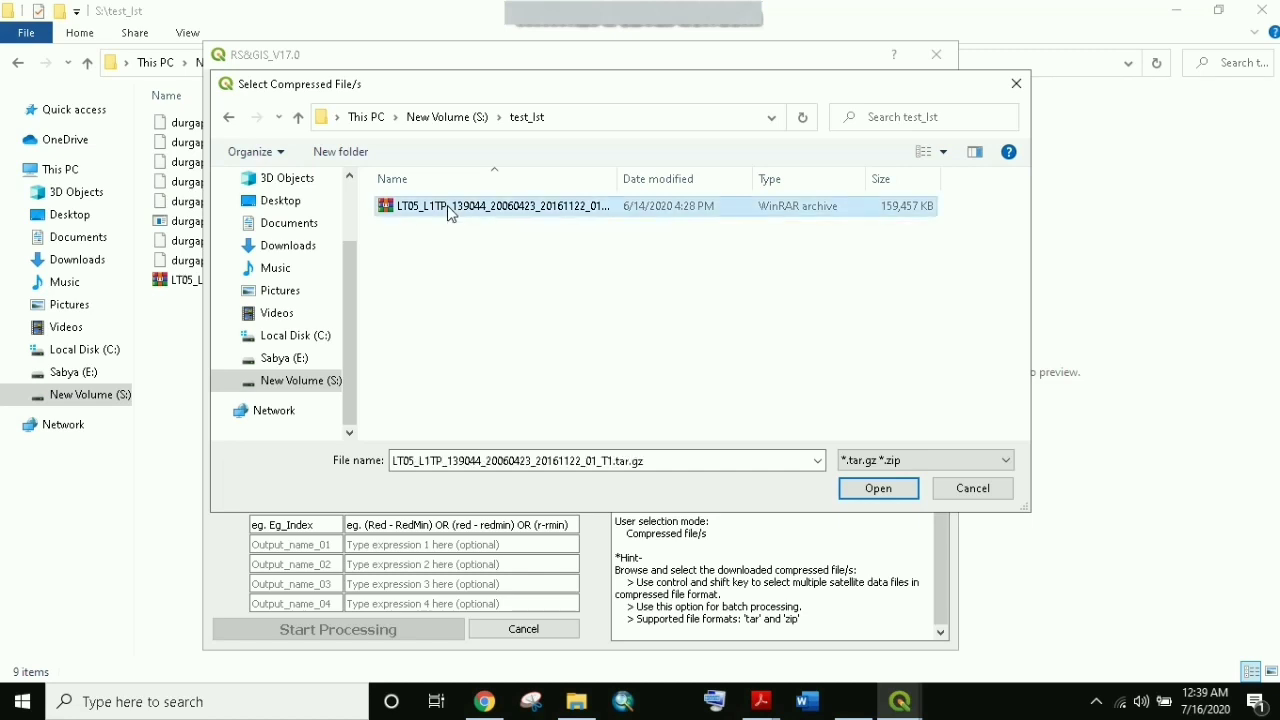
click(871, 494)
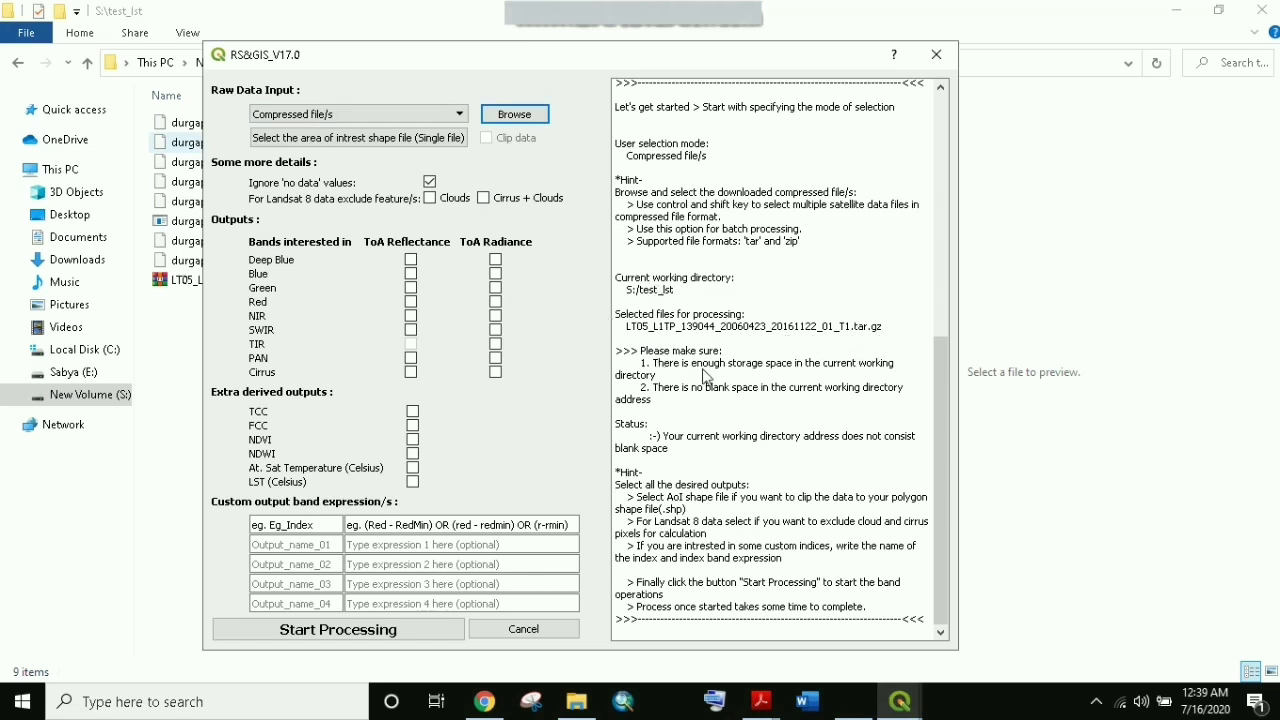
Select durgapur_taluk.shp from the test_lst folder as the area of interest shape file for clipping the data.
click(291, 142)
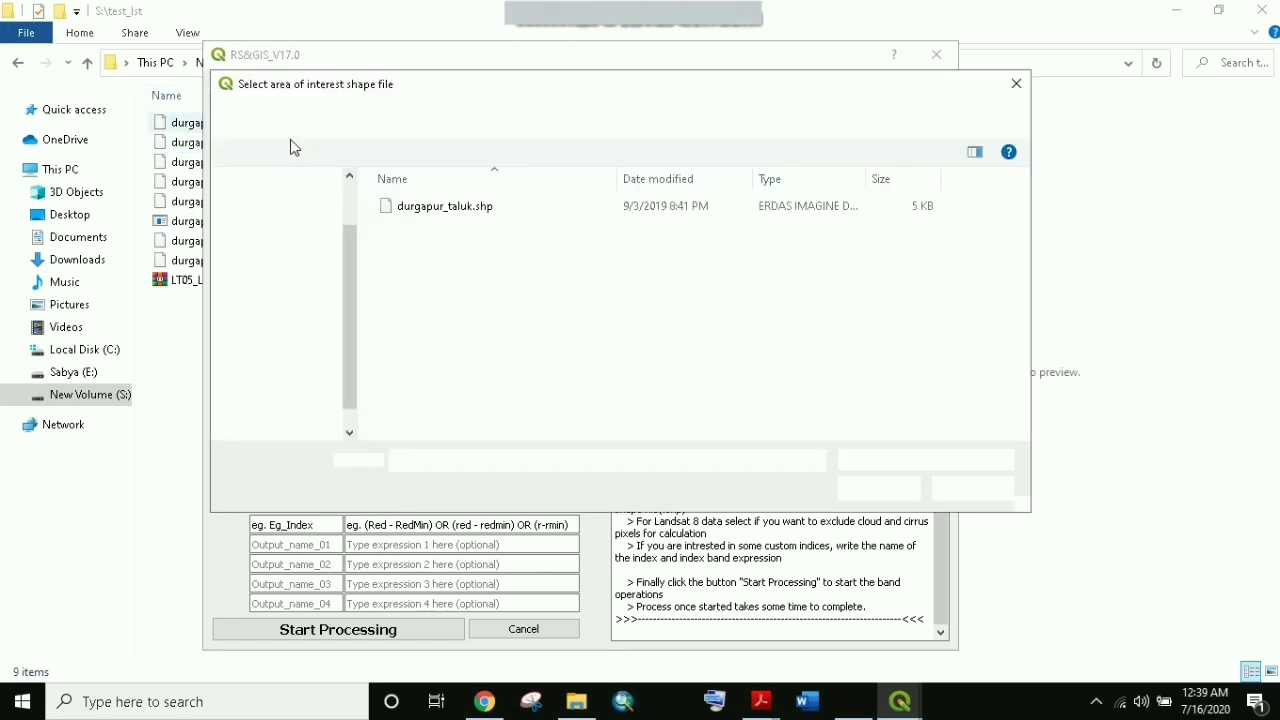
click(1009, 77)
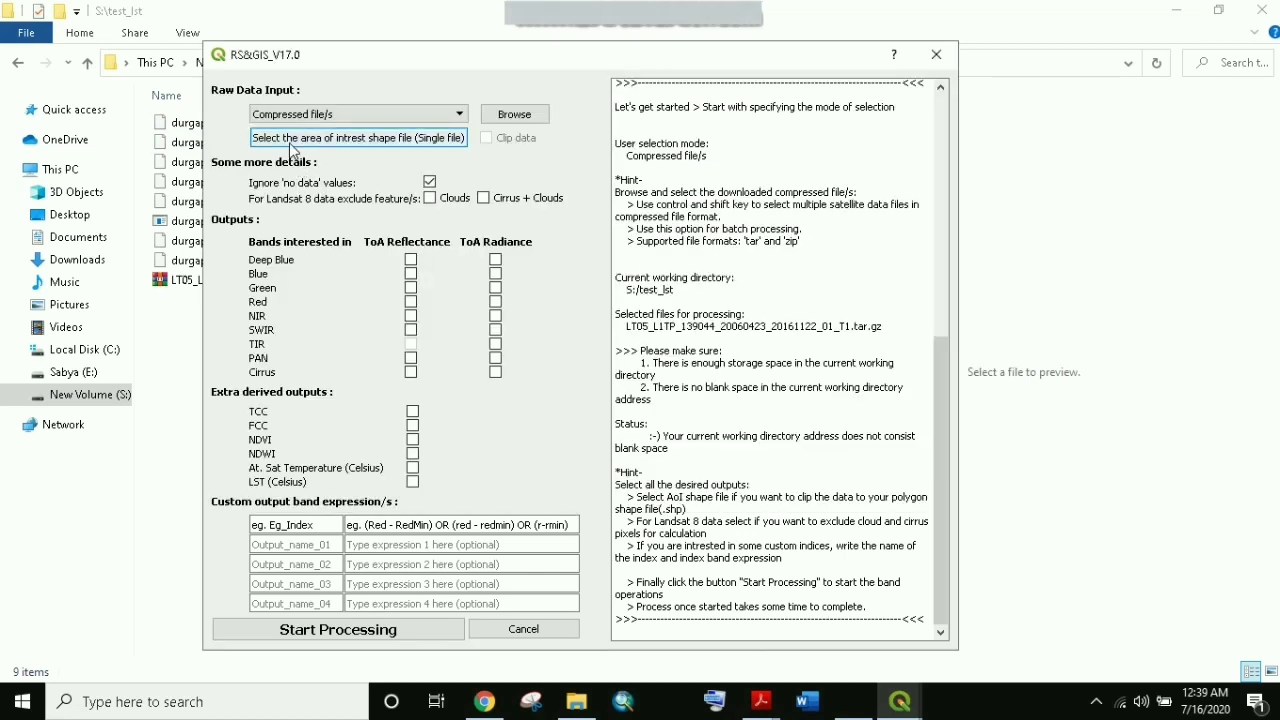
click(413, 152)
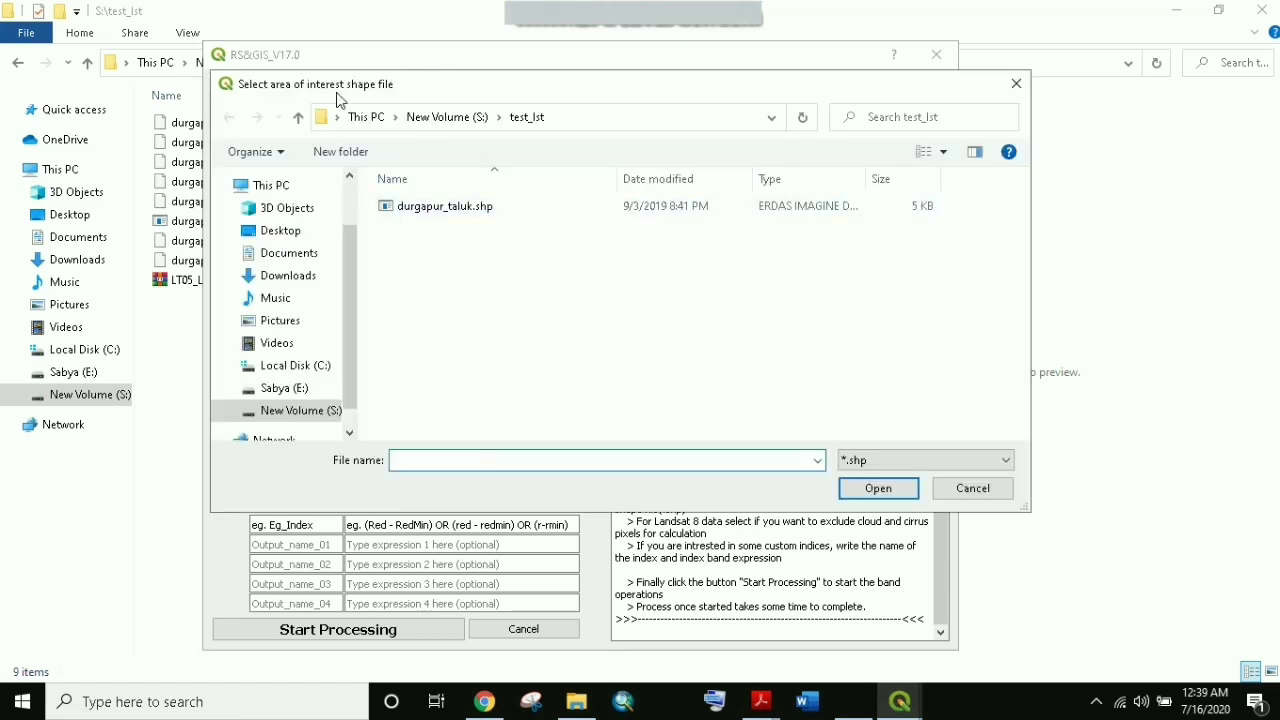
click(446, 210)
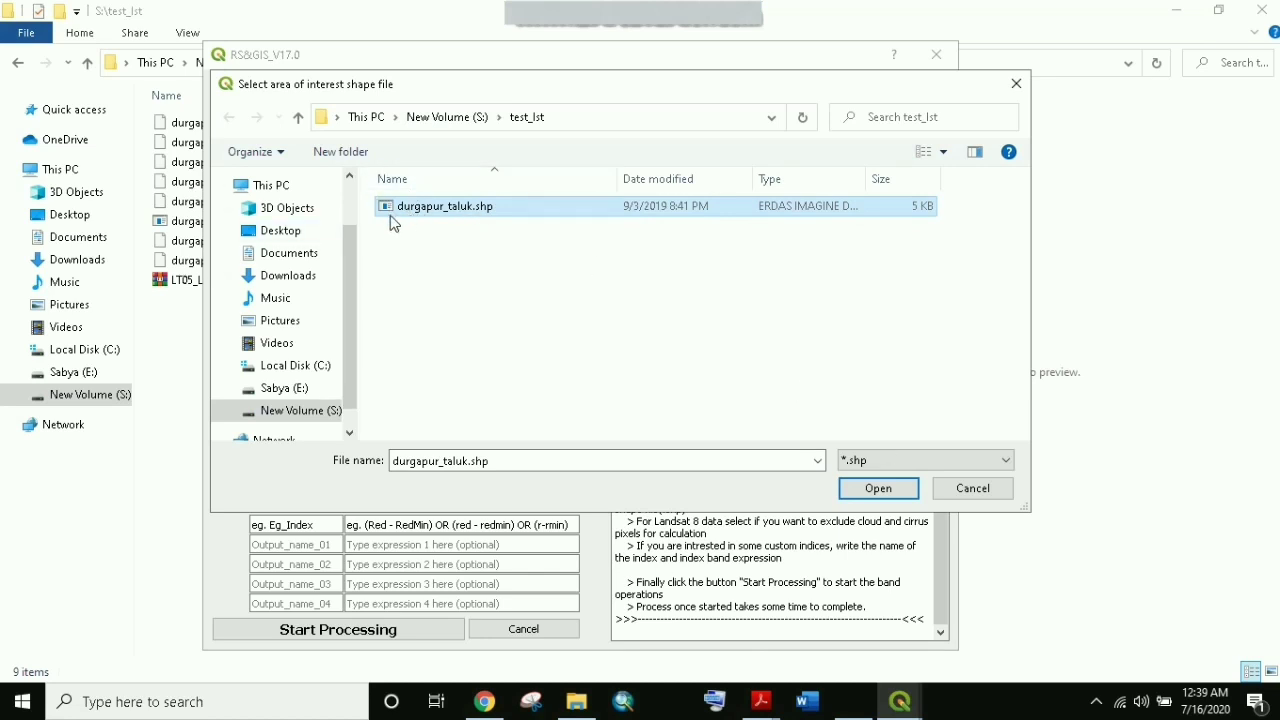
click(880, 490)
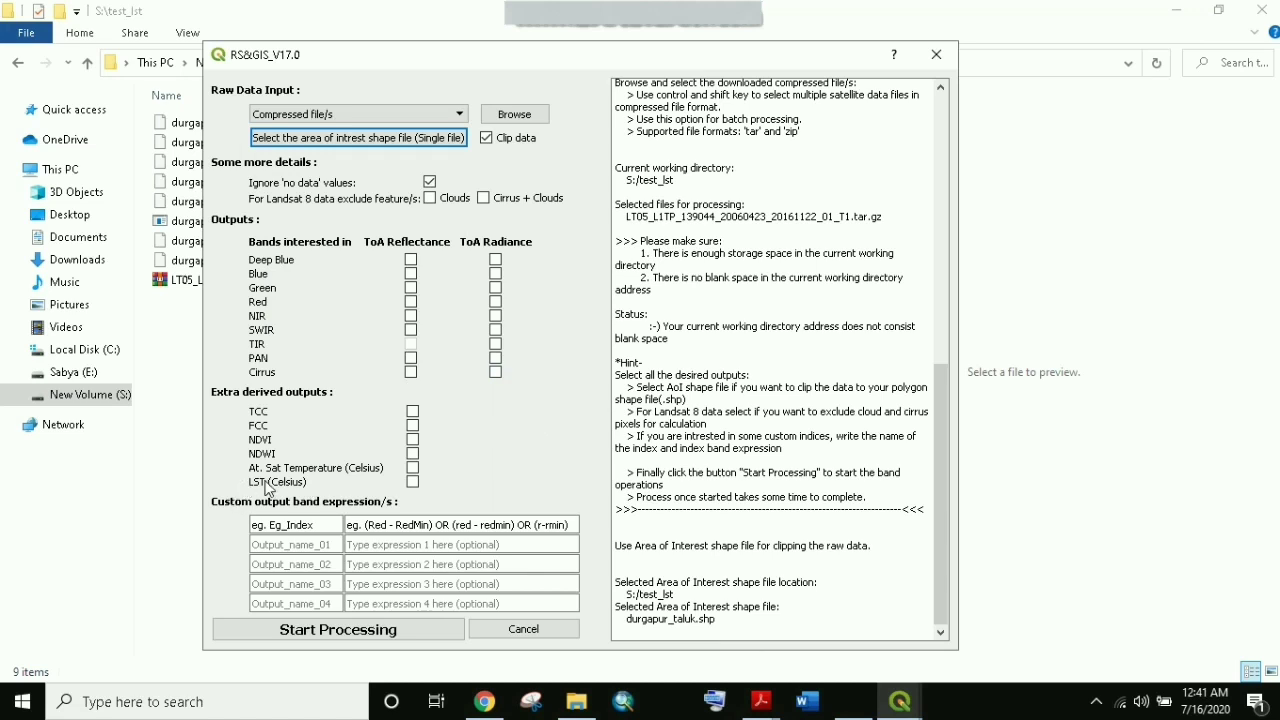
Choose LST (Celsius) as the extra derived output and start processing the Landsat data.
click(413, 483)
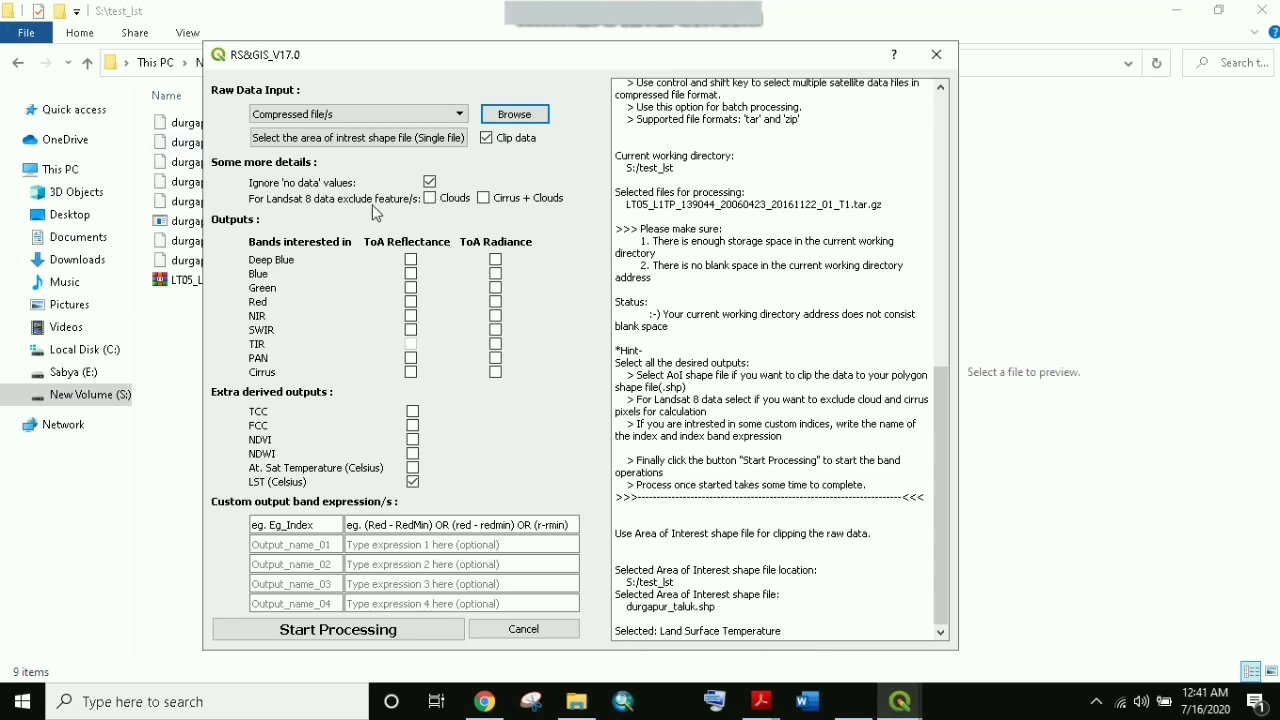
click(367, 640)
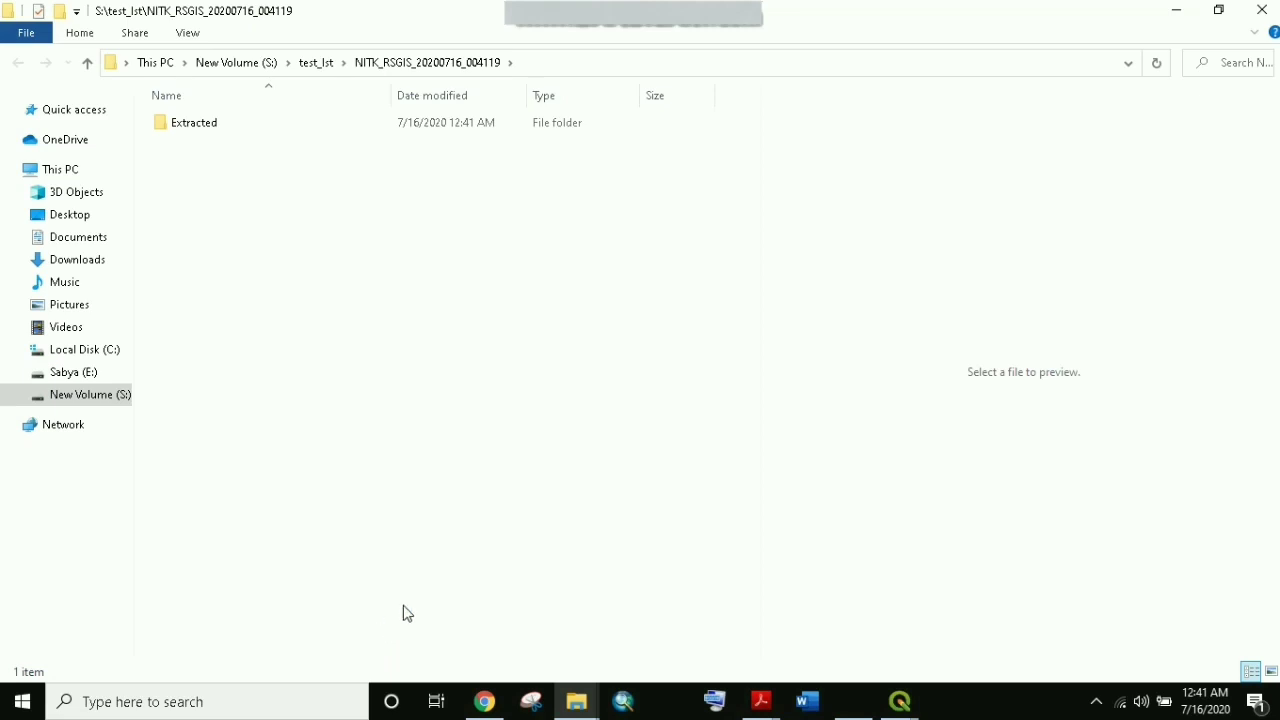
Inspect the Extracted folder and its LT05 scene folder in the processing output, and return to NITK_RSGIS_20200716_004119.
double_click(191, 126)
click(278, 130)
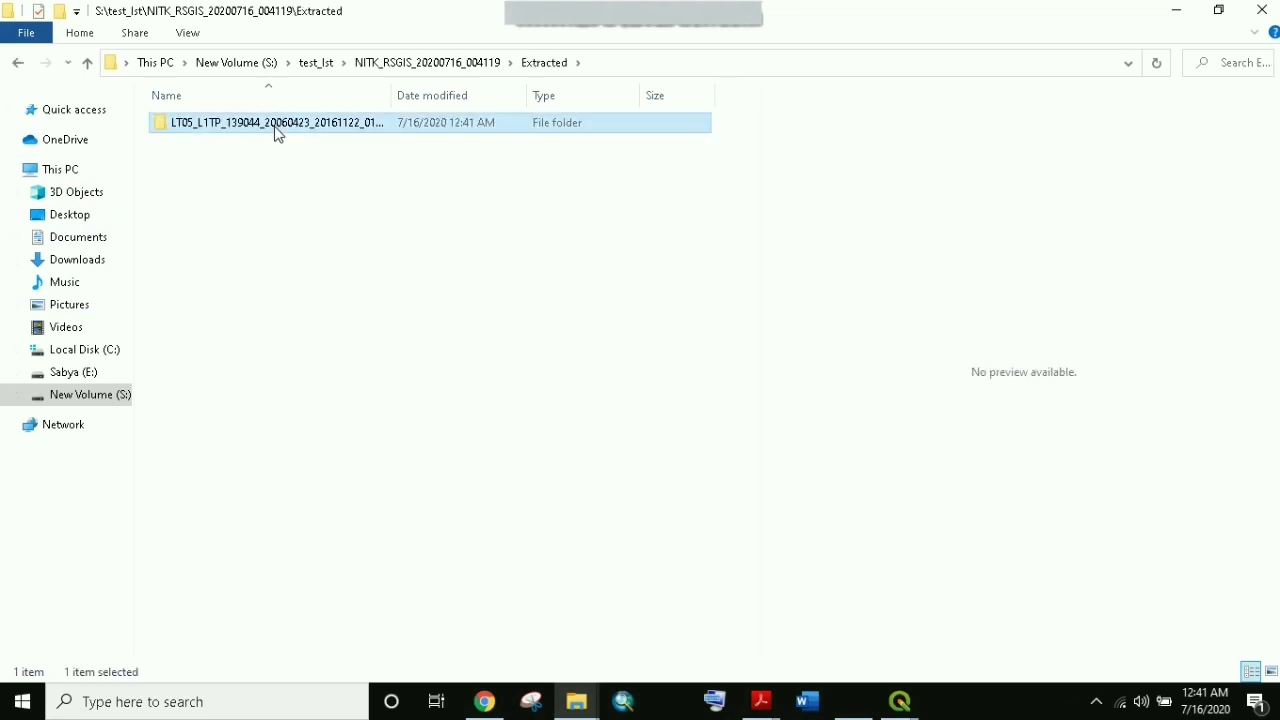
double_click(278, 130)
click(548, 62)
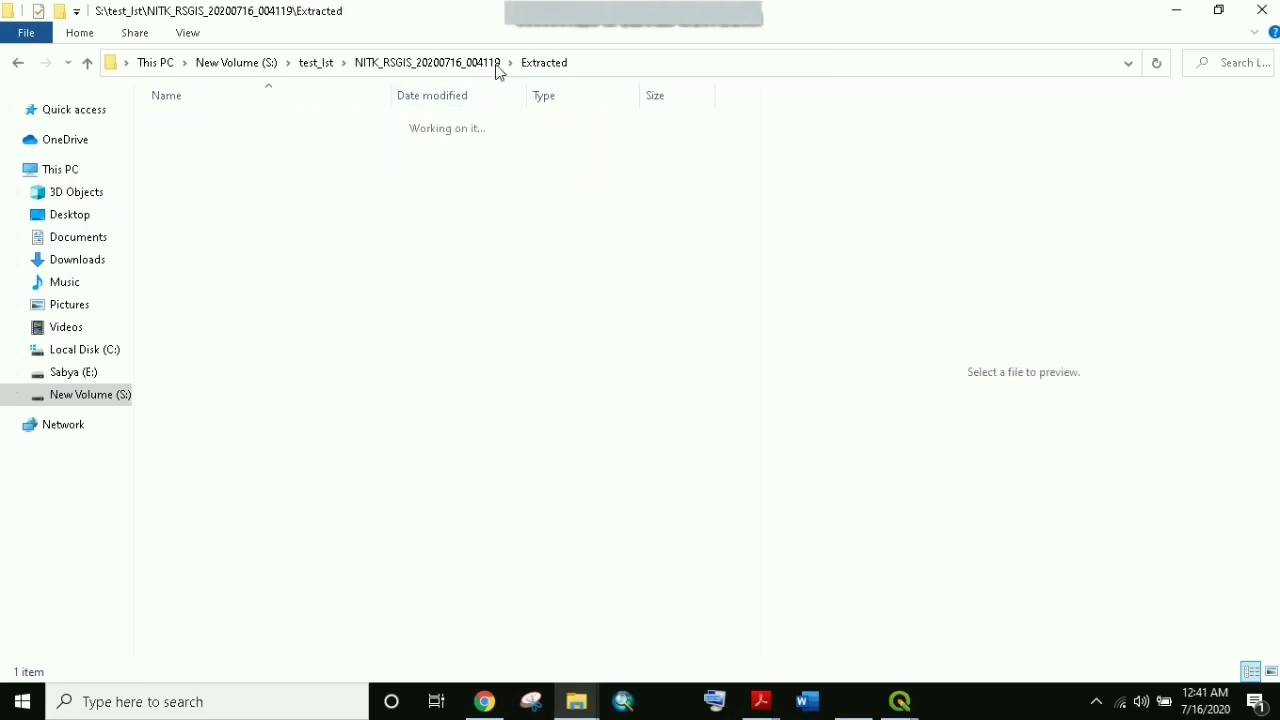
click(432, 64)
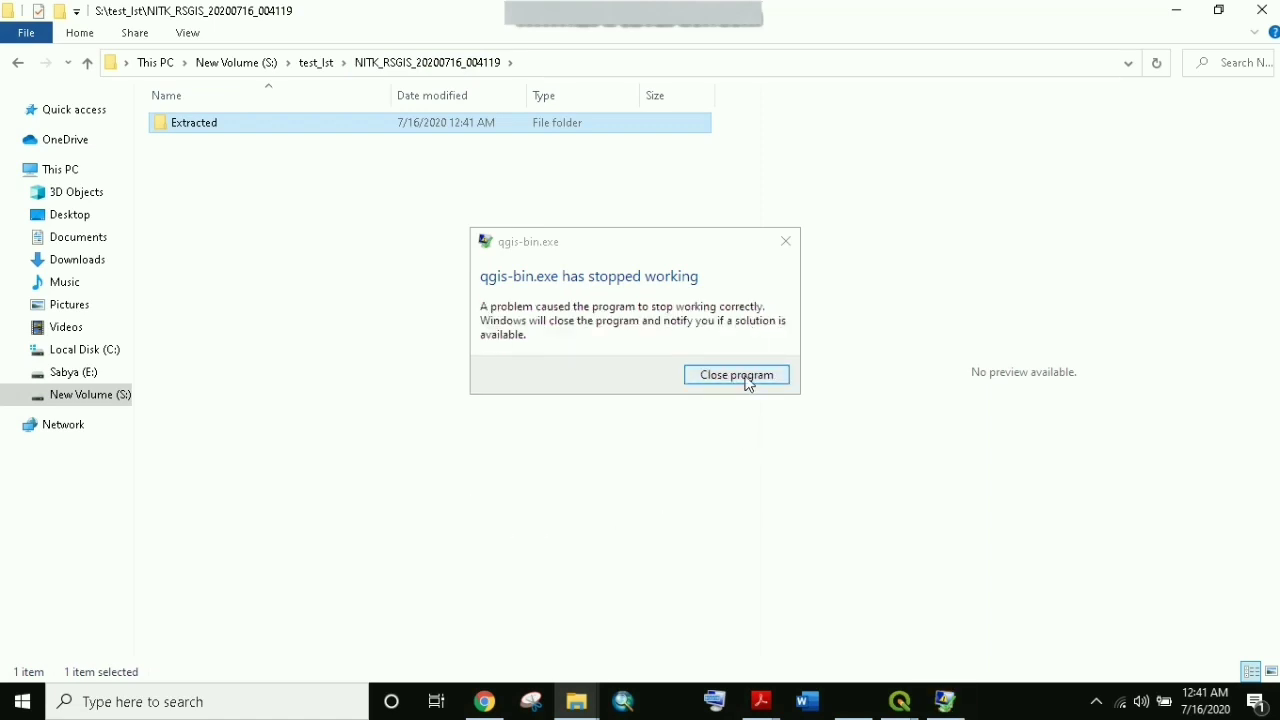
Close the crashed qgis-bin.exe program.
click(749, 384)
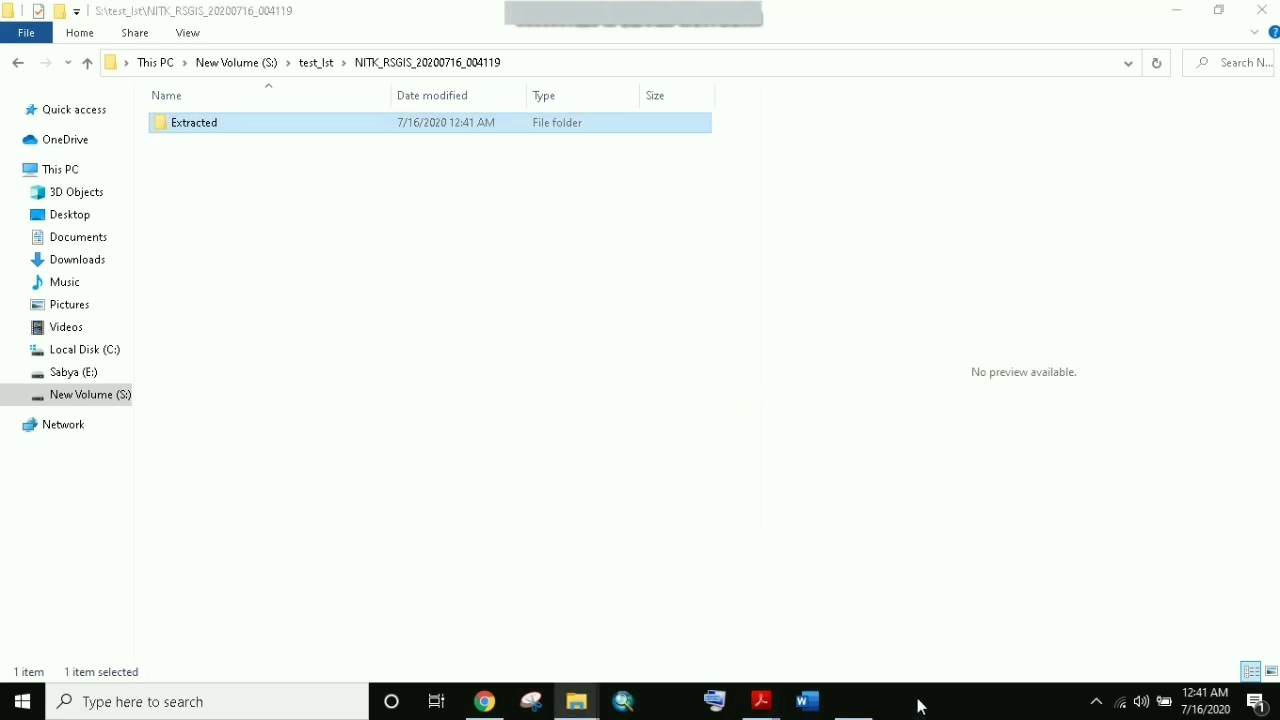
mouse_move(841, 700)
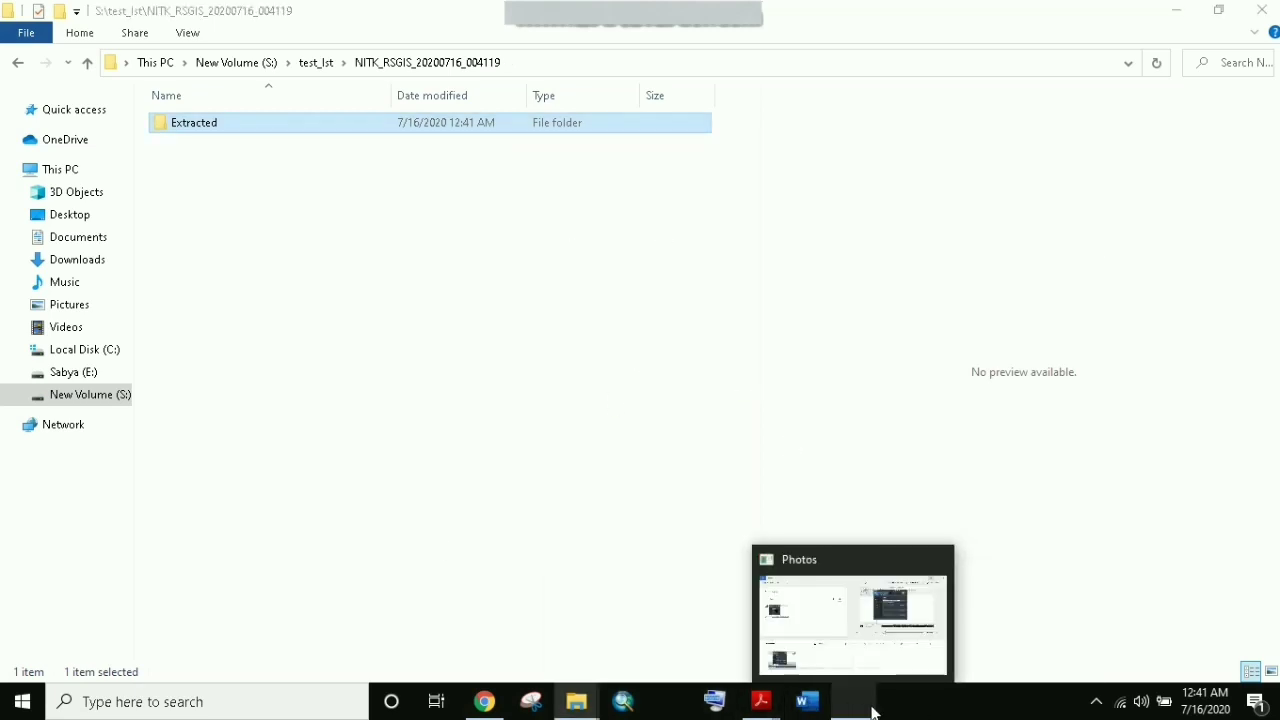
click(1096, 701)
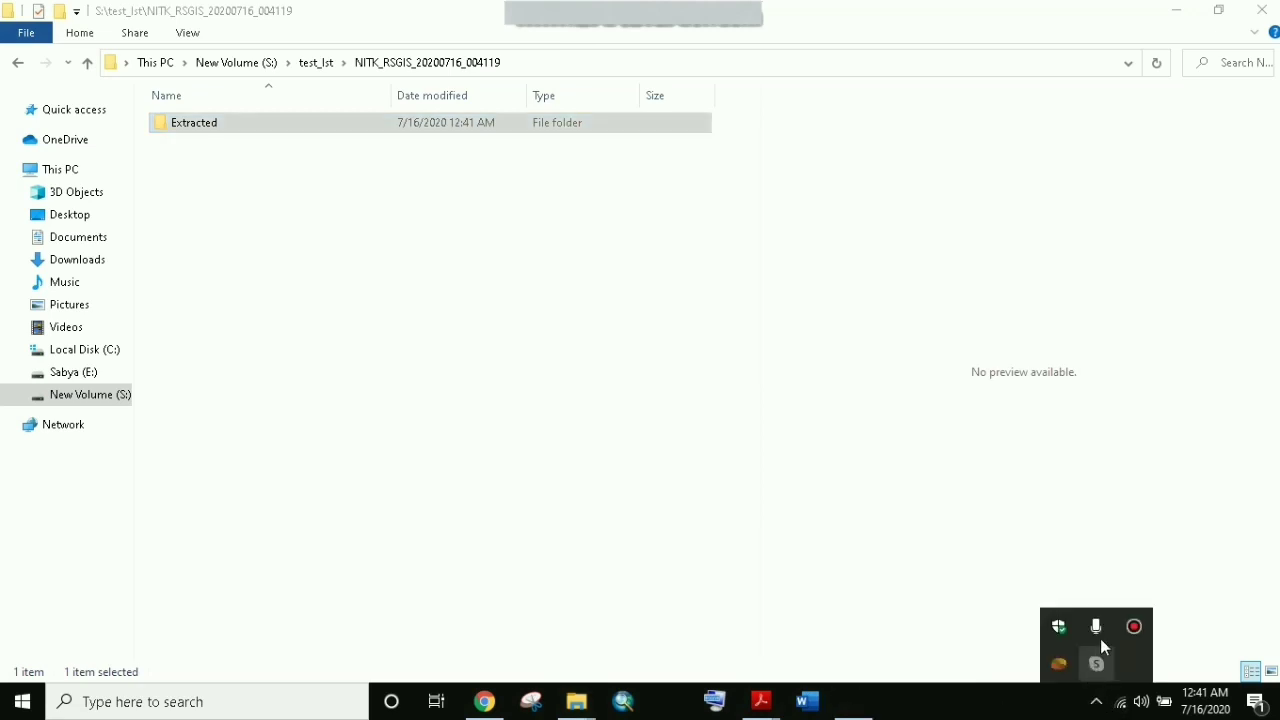
click(1134, 626)
click(713, 112)
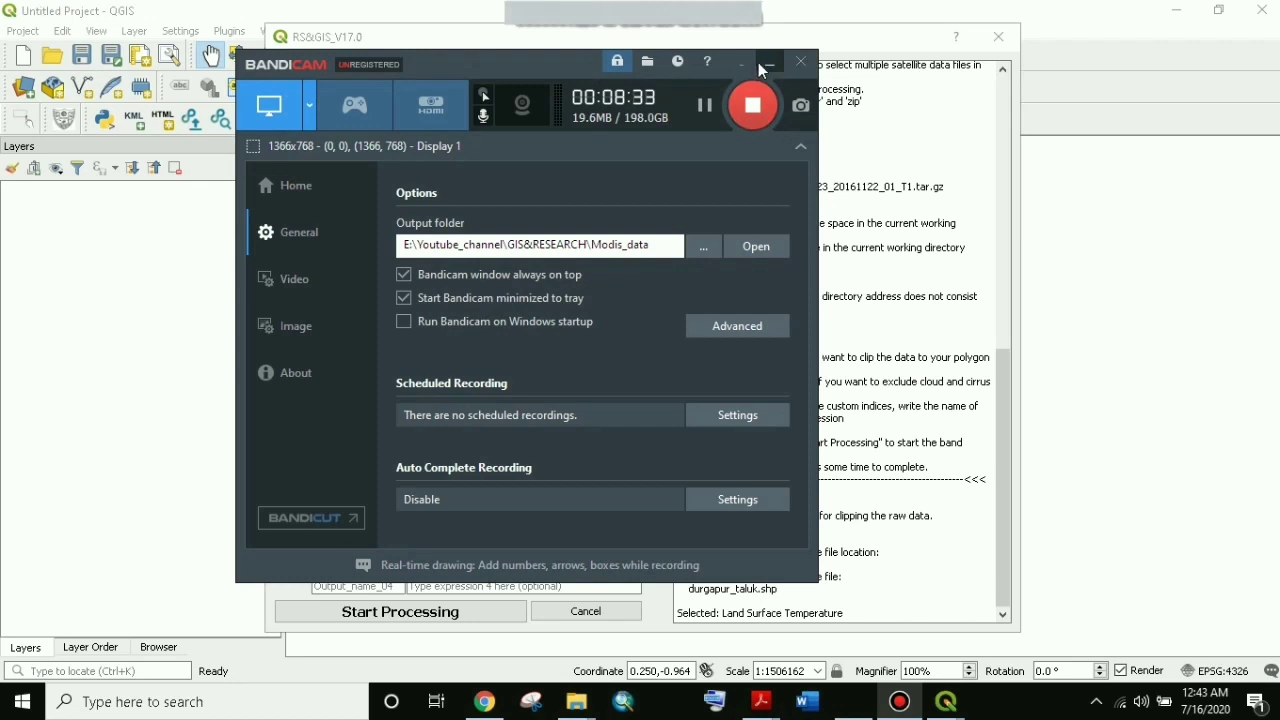
click(770, 63)
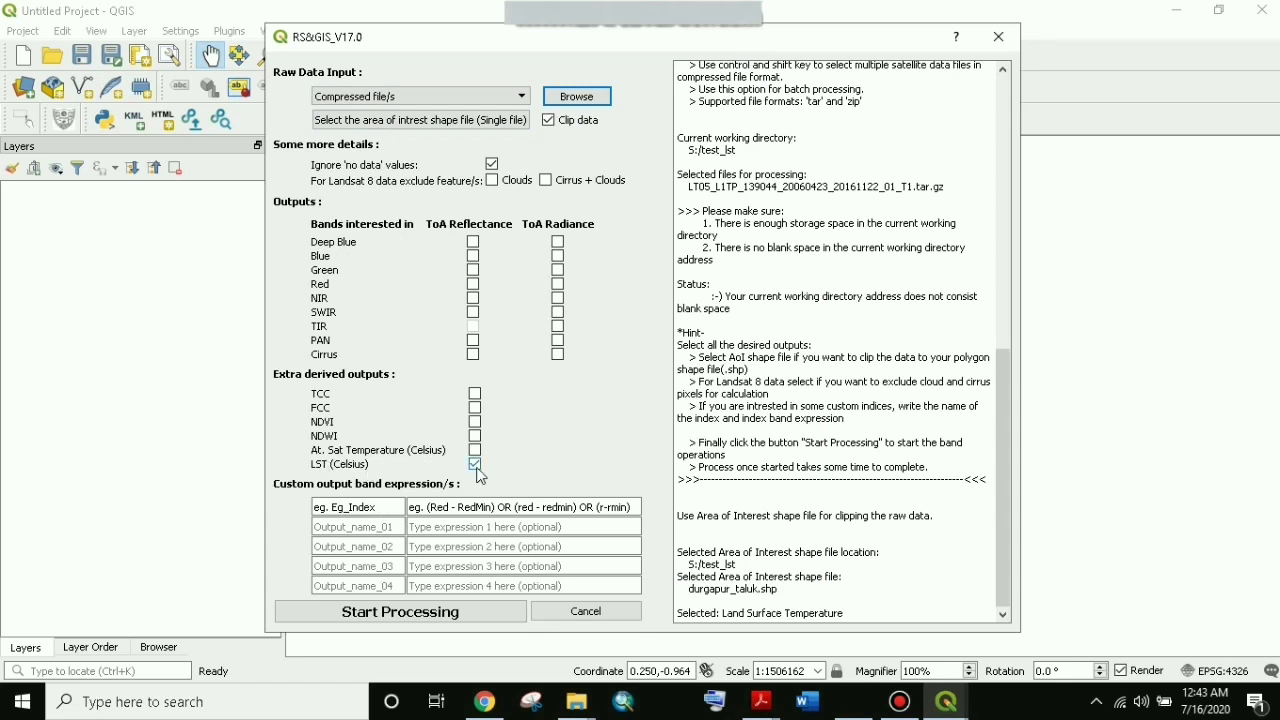
Start the LST processing again and select the LST TIF in the LT05 scene folder inside Outputs.
click(398, 612)
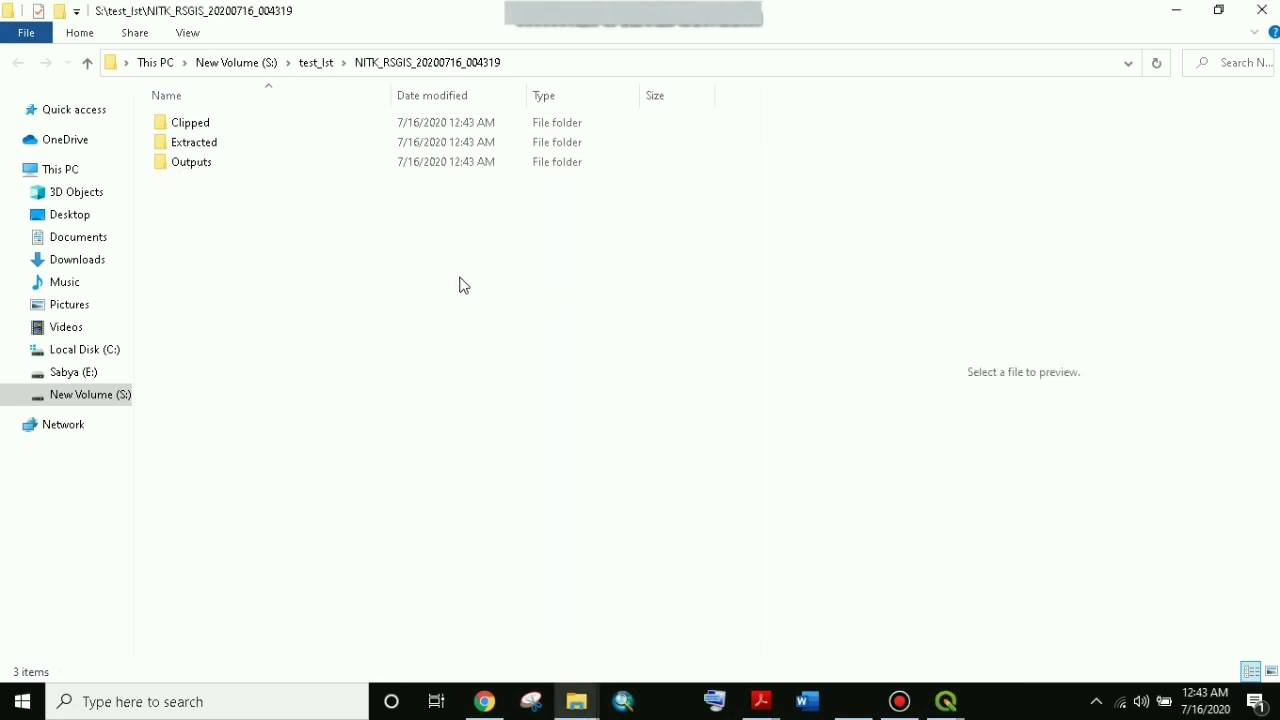
double_click(190, 165)
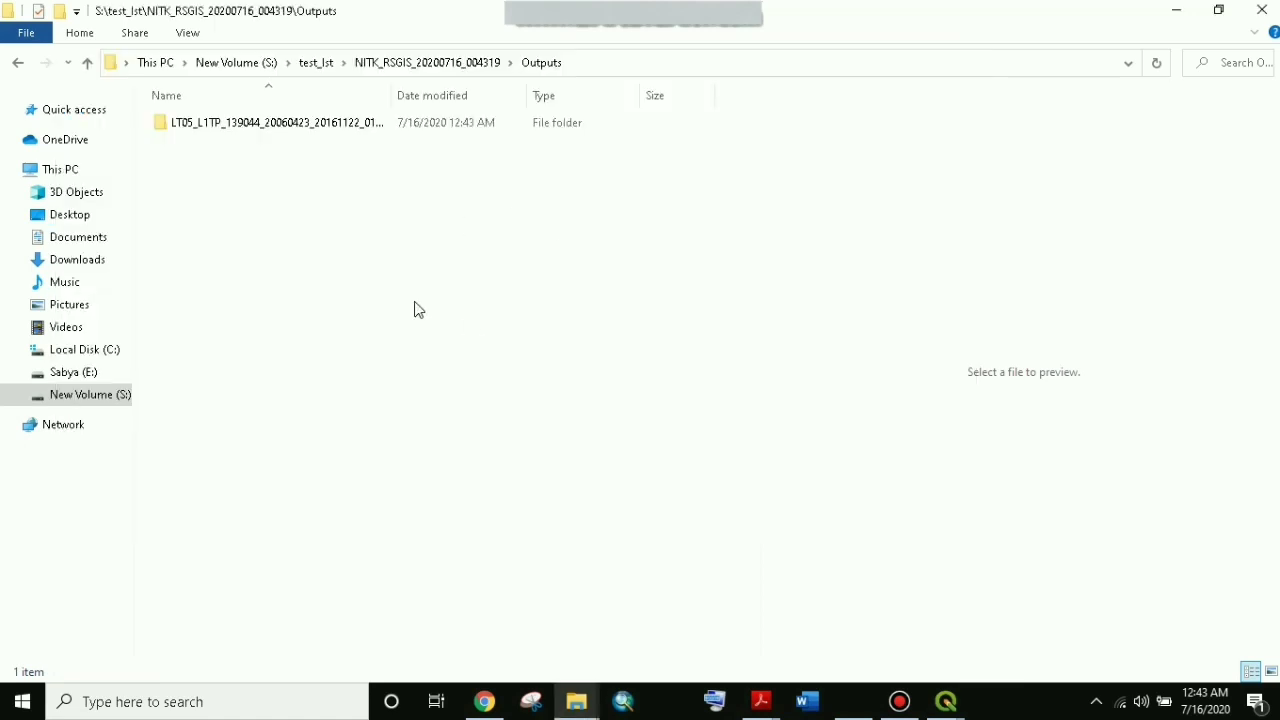
double_click(289, 128)
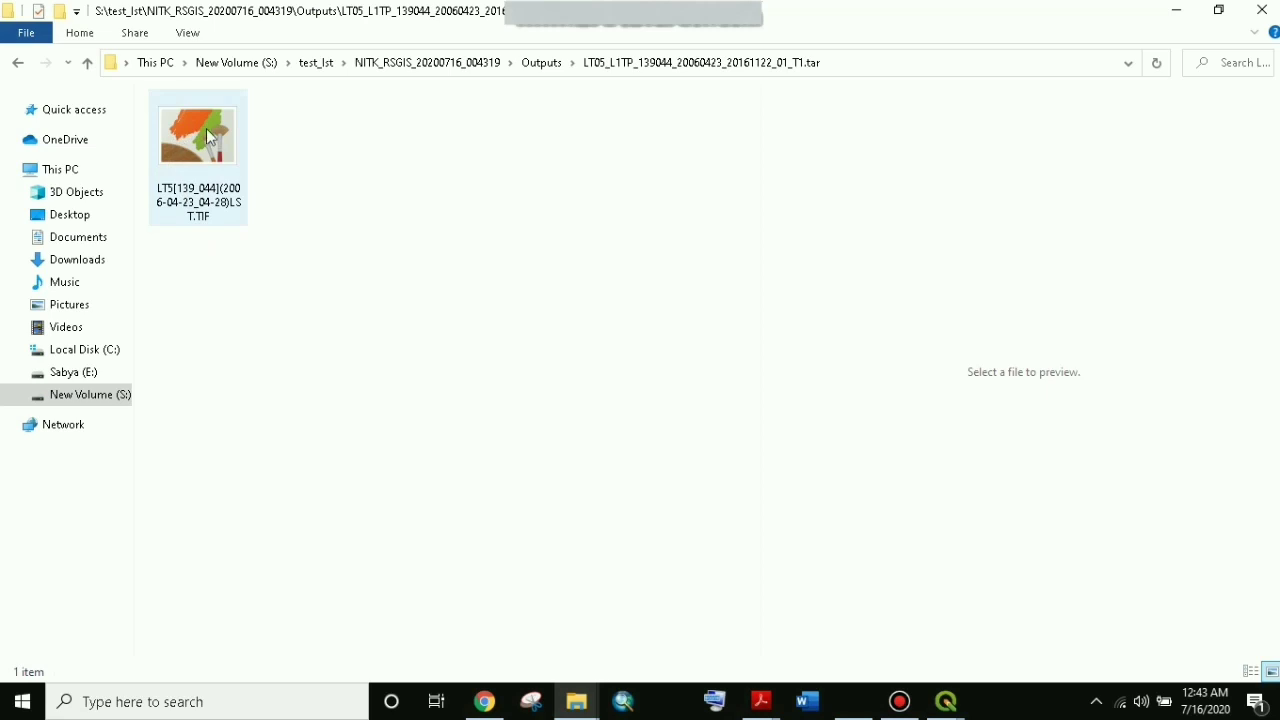
click(196, 140)
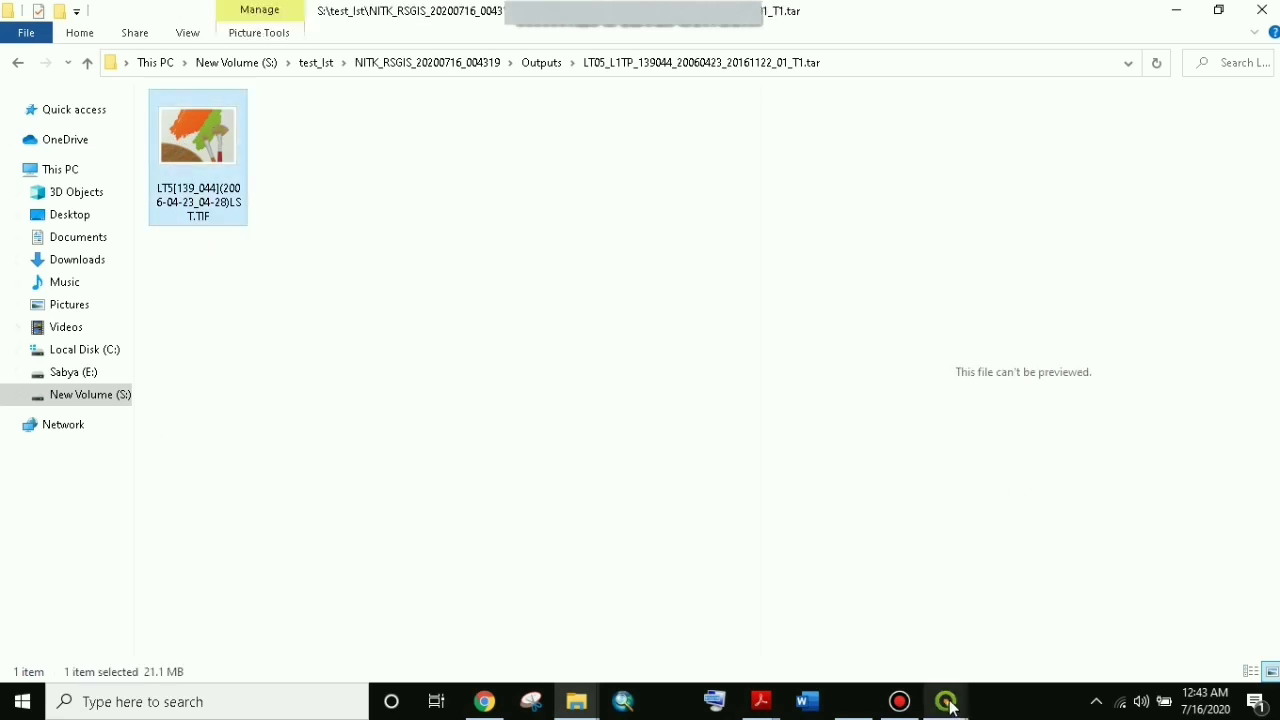
Switch to the main QGIS window and add LT5[139_044](2006-04-23_04-28)LST.TIF from the output folder as a layer.
mouse_move(946, 700)
click(911, 563)
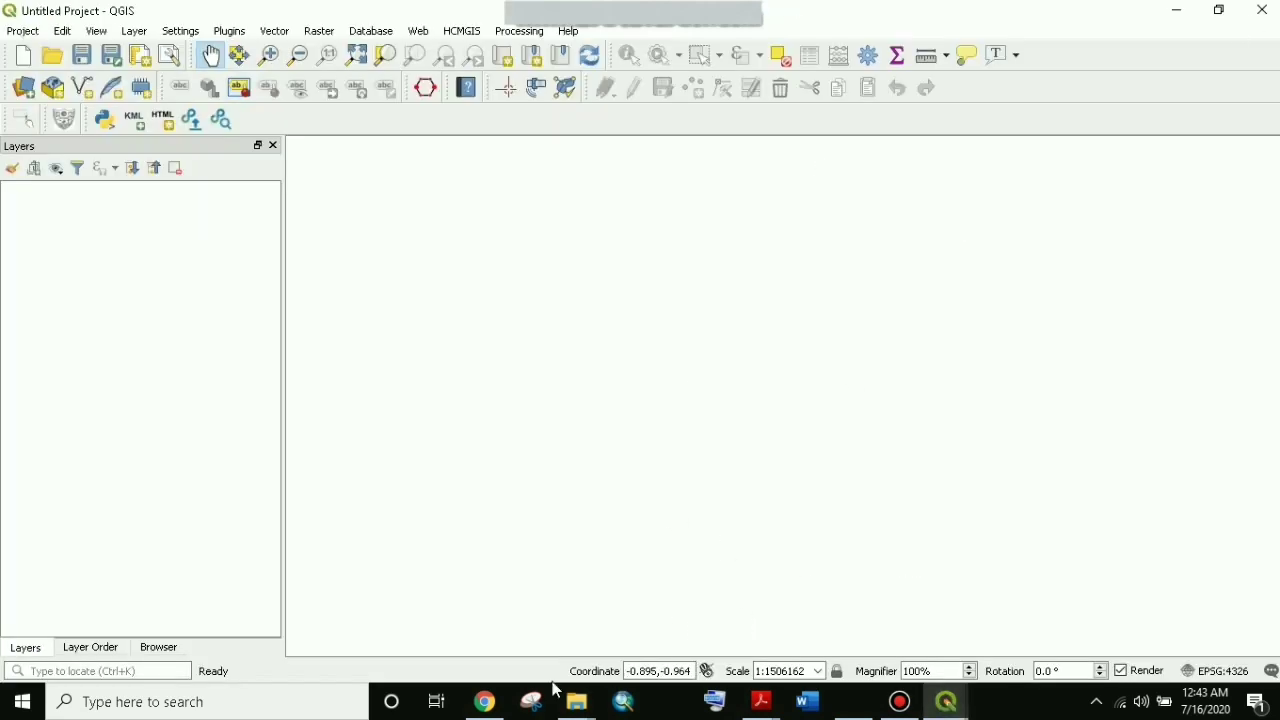
mouse_move(588, 712)
click(929, 608)
mouse_move(199, 152)
mouse_down()
mouse_move(716, 430)
mouse_move(895, 495)
mouse_move(946, 700)
mouse_move(821, 602)
mouse_move(837, 626)
mouse_move(257, 366)
mouse_move(106, 331)
mouse_up()
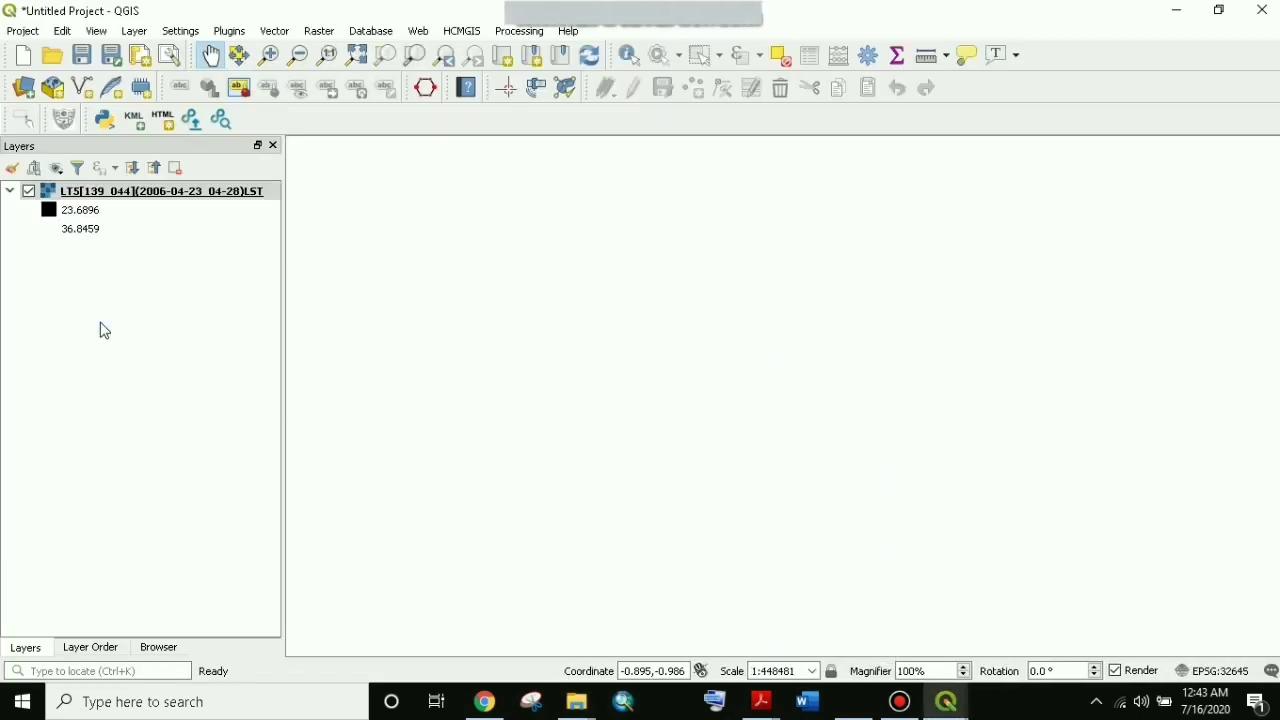
Examine the clipped LST raster on the map and the minimum and maximum temperatures in its legend.
drag(822, 380, 760, 390)
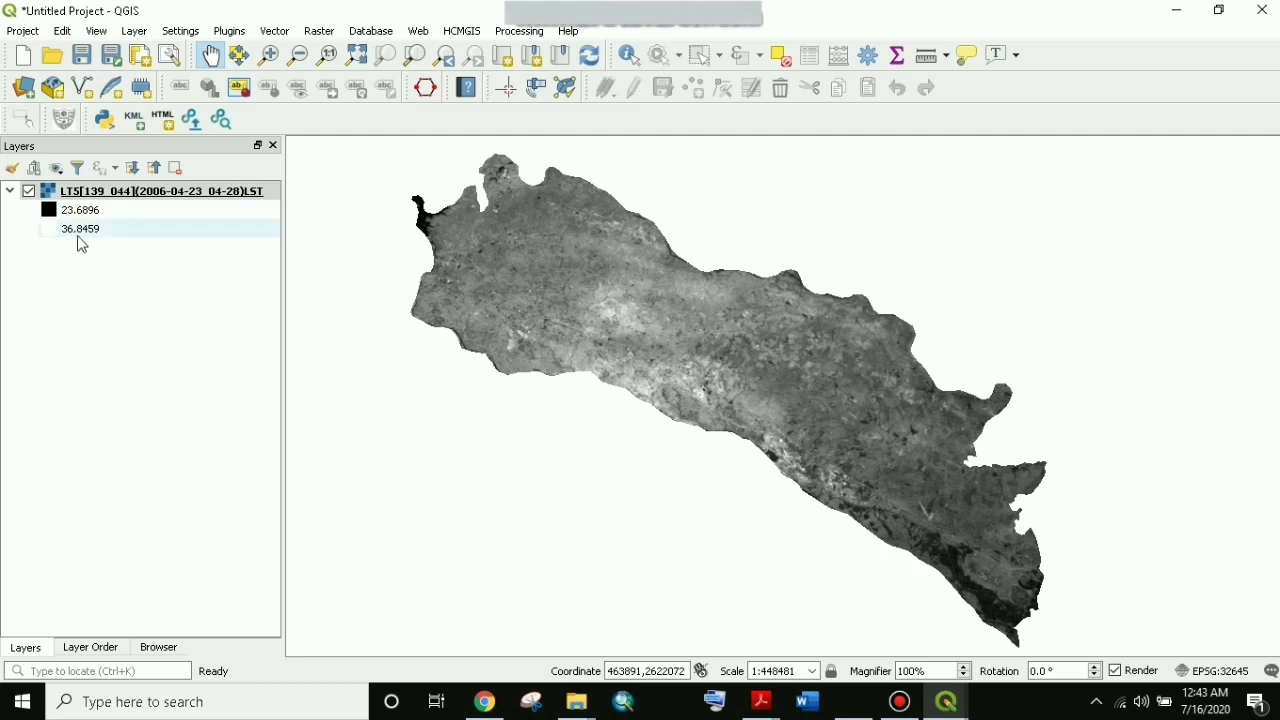
drag(718, 316, 685, 336)
drag(570, 362, 795, 429)
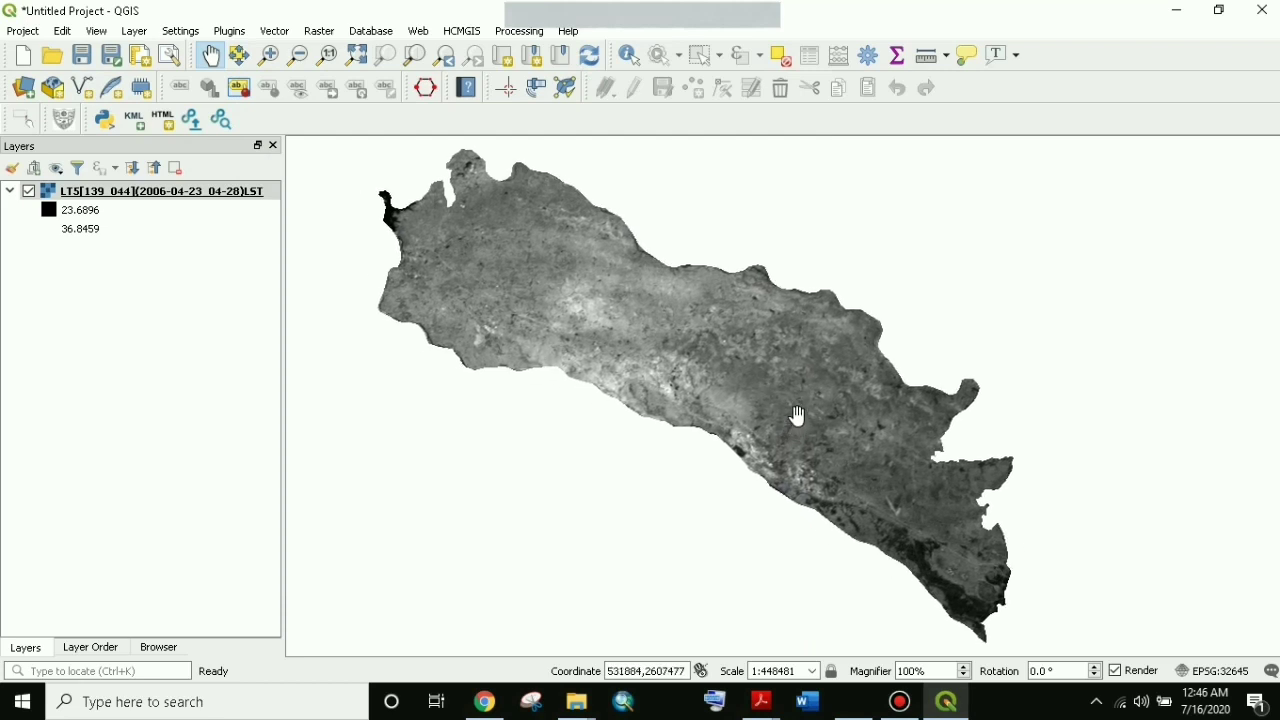
drag(795, 423, 800, 428)
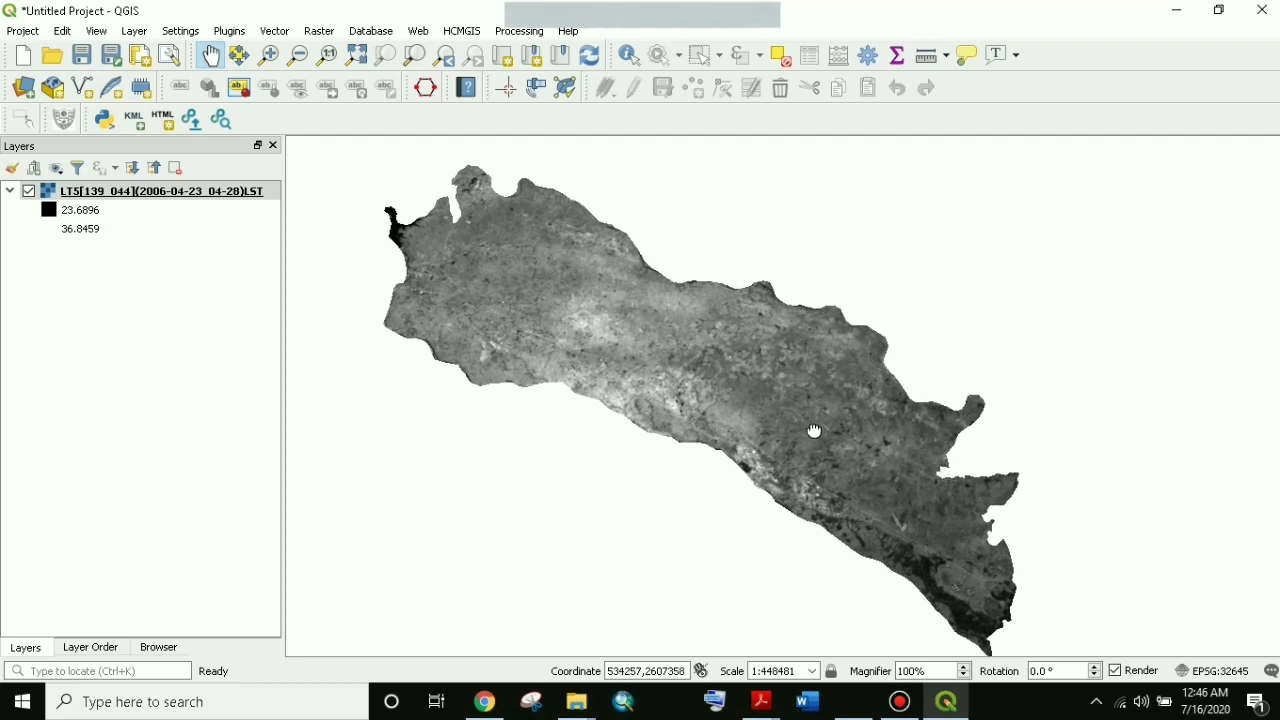
drag(811, 428, 812, 416)
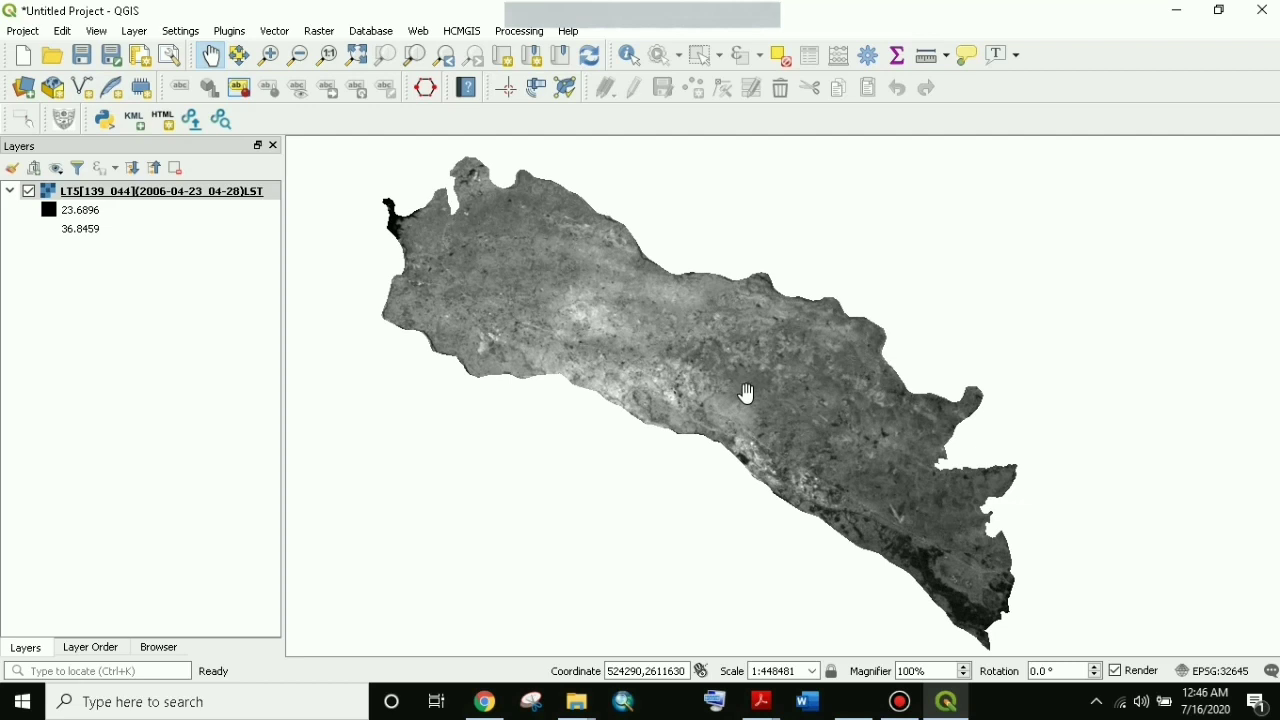
Reopen the RS&GIS plugin to review its processing log and custom band expression options, and return to the LST map.
click(64, 119)
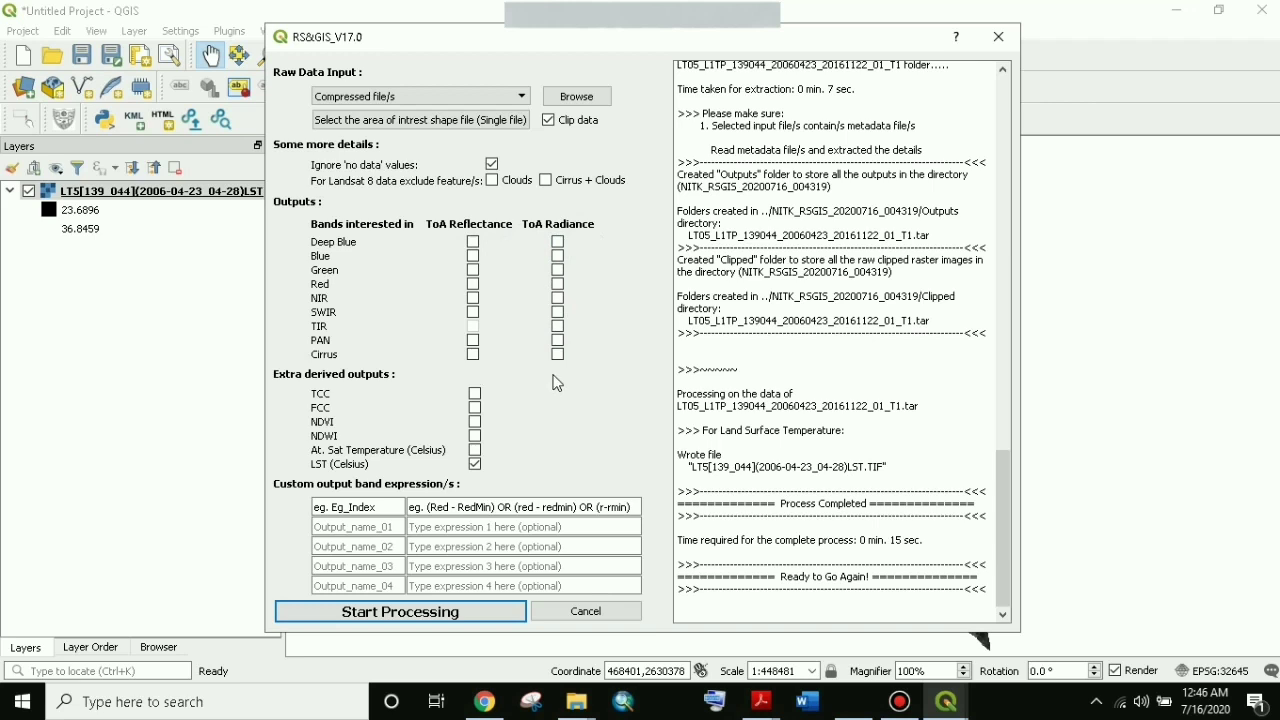
click(493, 527)
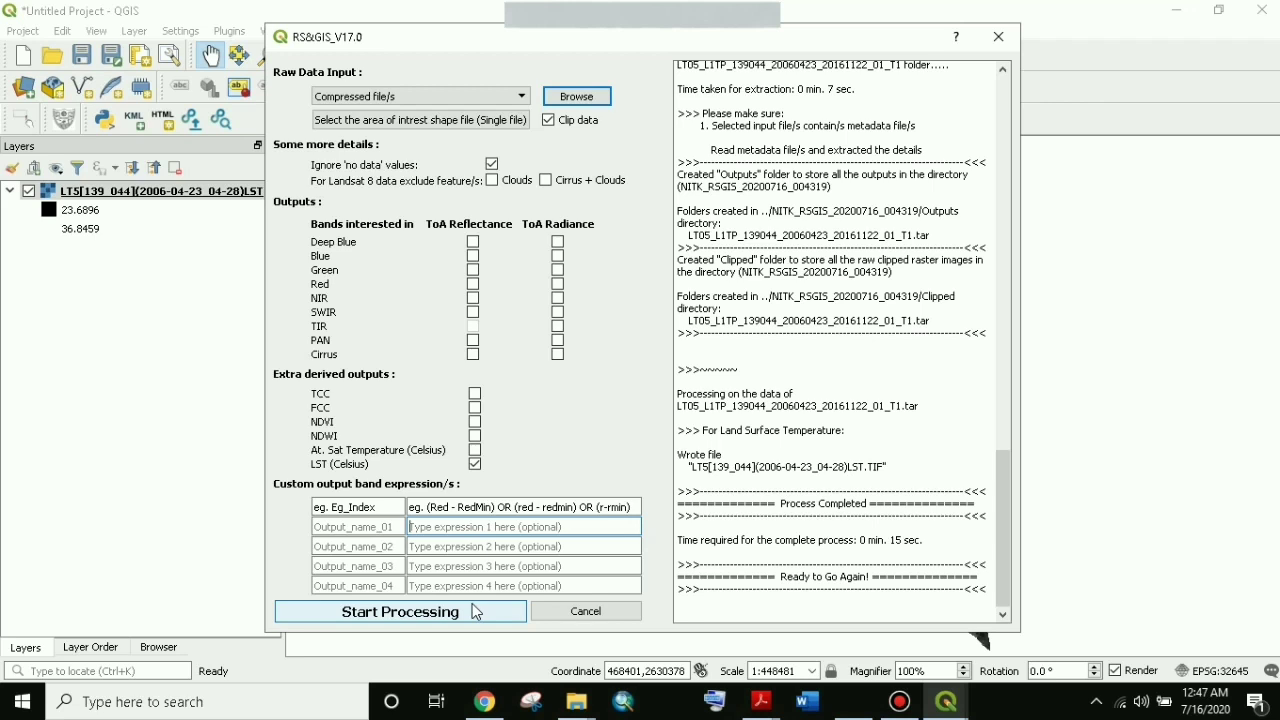
click(998, 36)
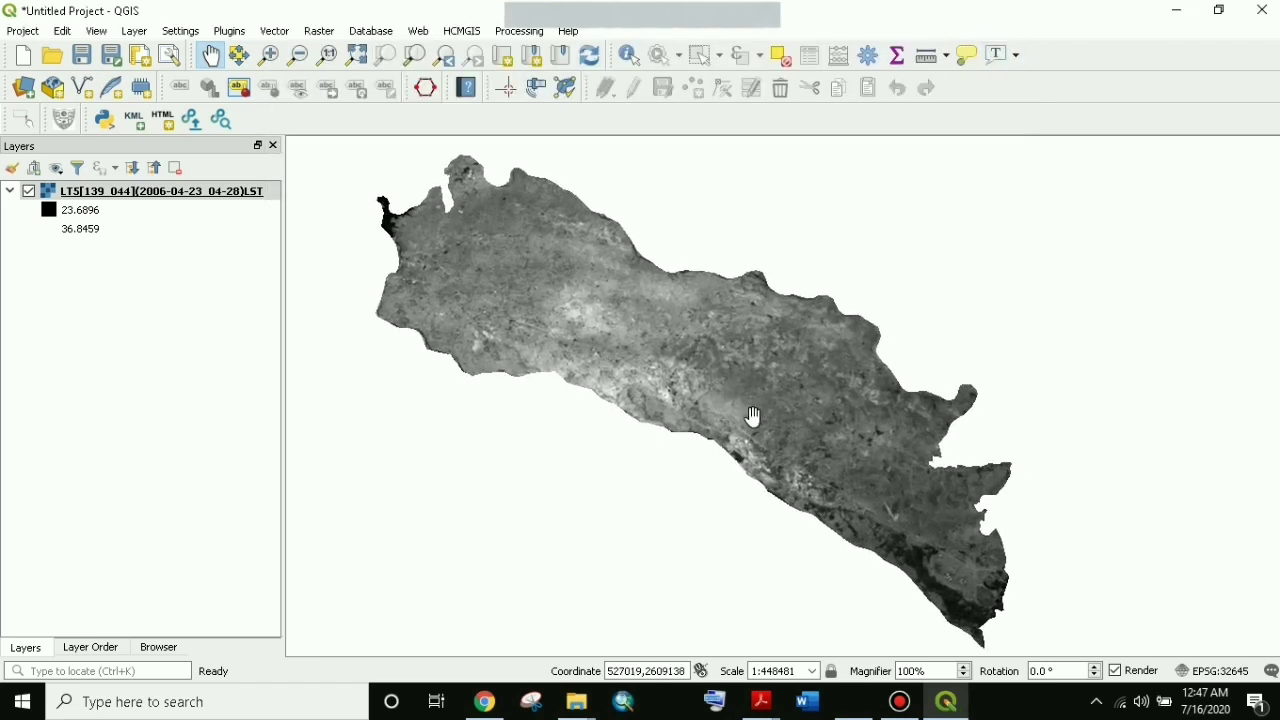
scroll(755, 422, up, 1)
scroll(755, 422, down, 1)
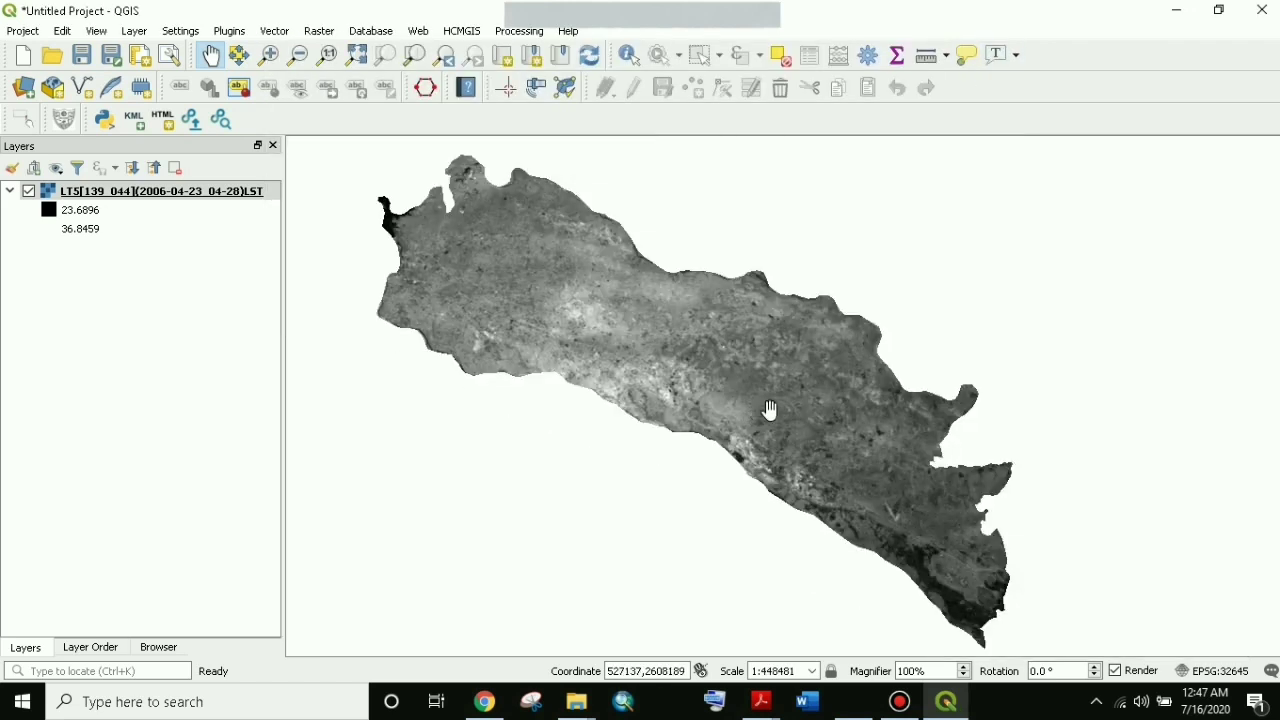